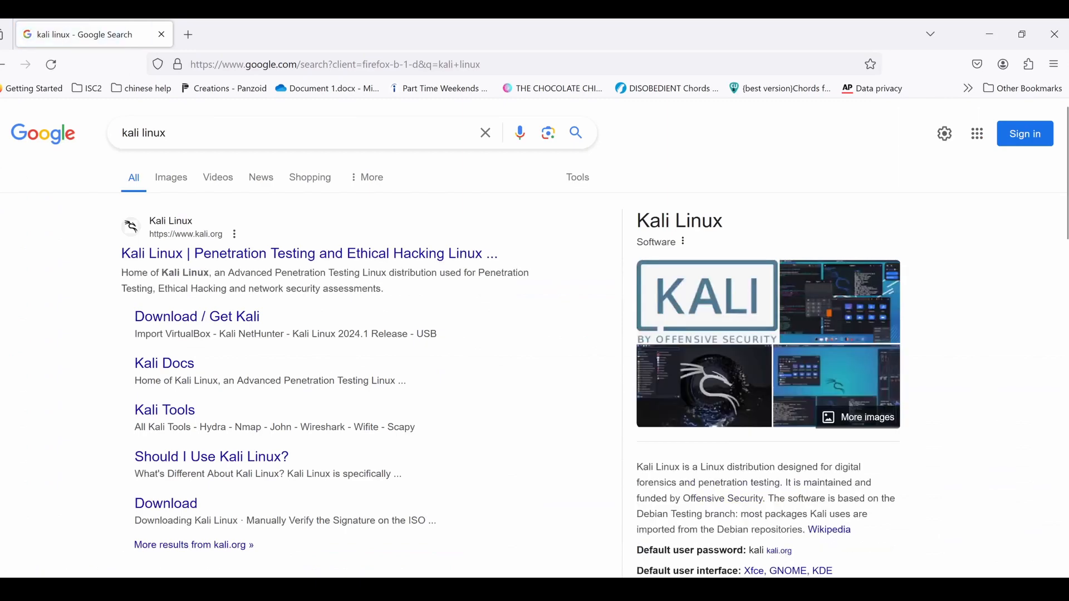
# Open the official Kali Linux site from the search results and go to the 64-bit Installer image among its installer downloads.
pyautogui.click(201, 257)
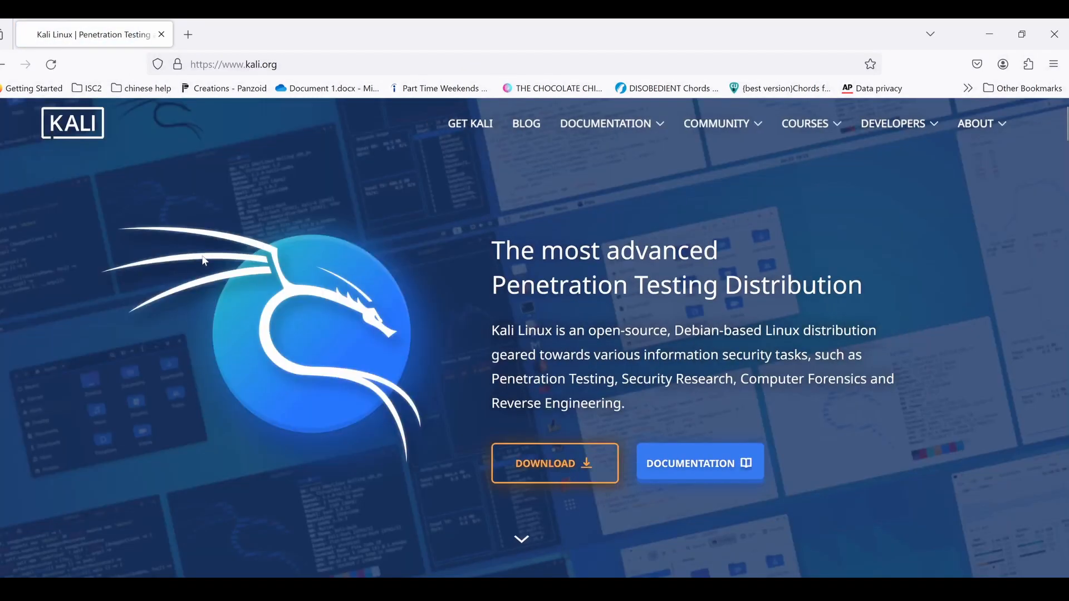
pyautogui.click(585, 477)
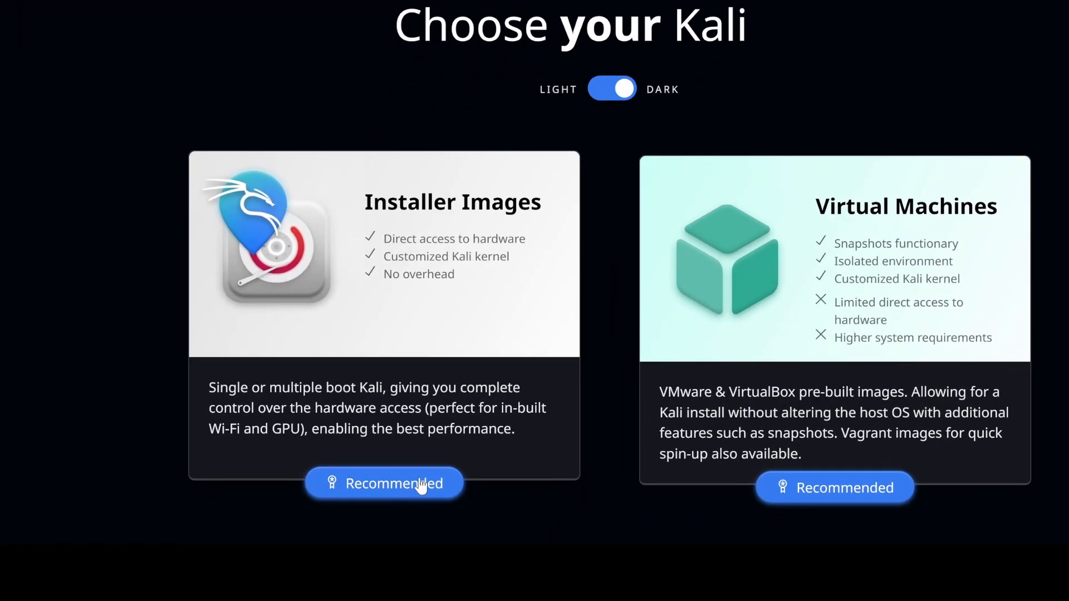
pyautogui.click(401, 487)
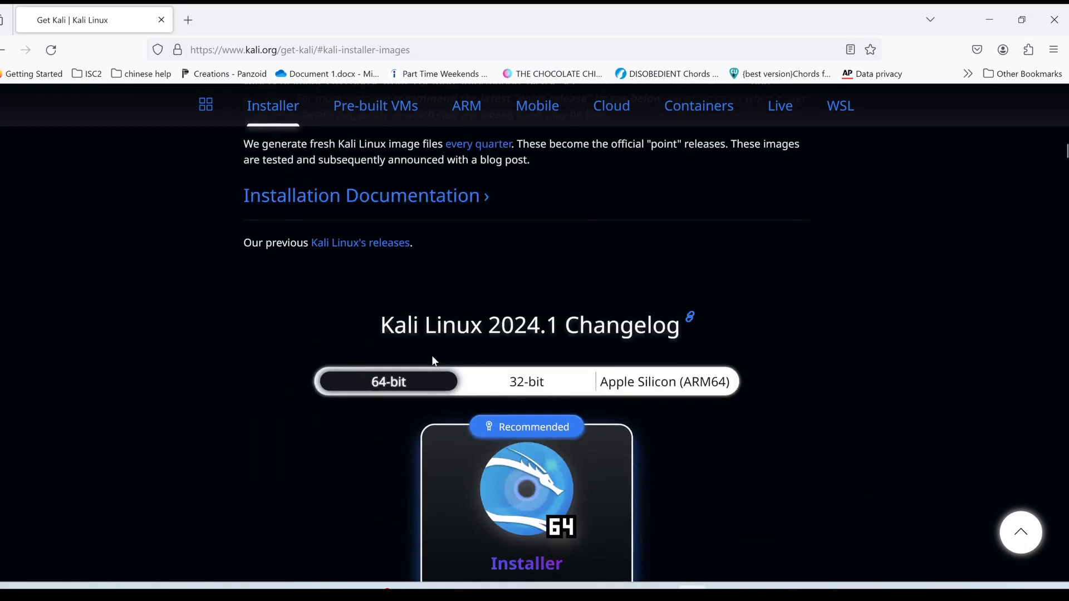
pyautogui.scroll(-5, 412, 384)
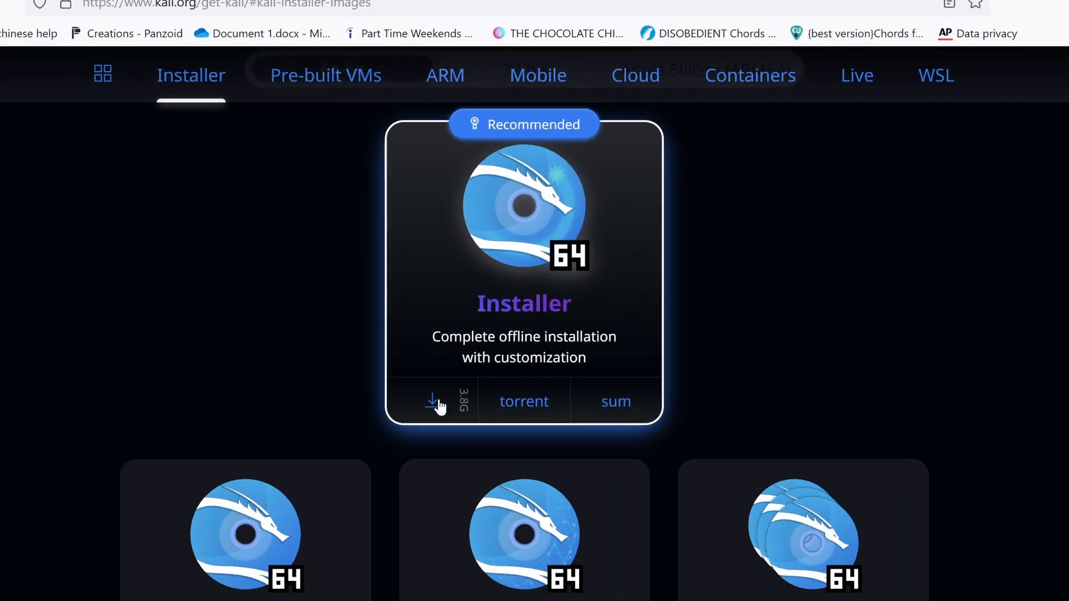
pyautogui.click(437, 403)
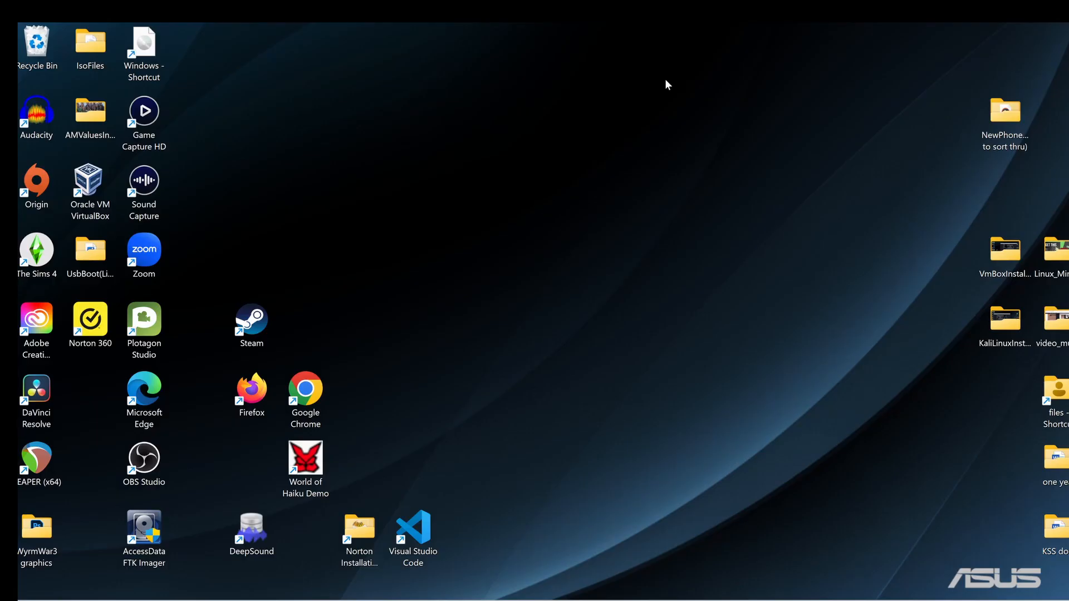
# In Oracle VM VirtualBox, start a new virtual machine named Kali using the kali-linux-2024.1-installer-amd64.iso image.
pyautogui.doubleClick(82, 219)
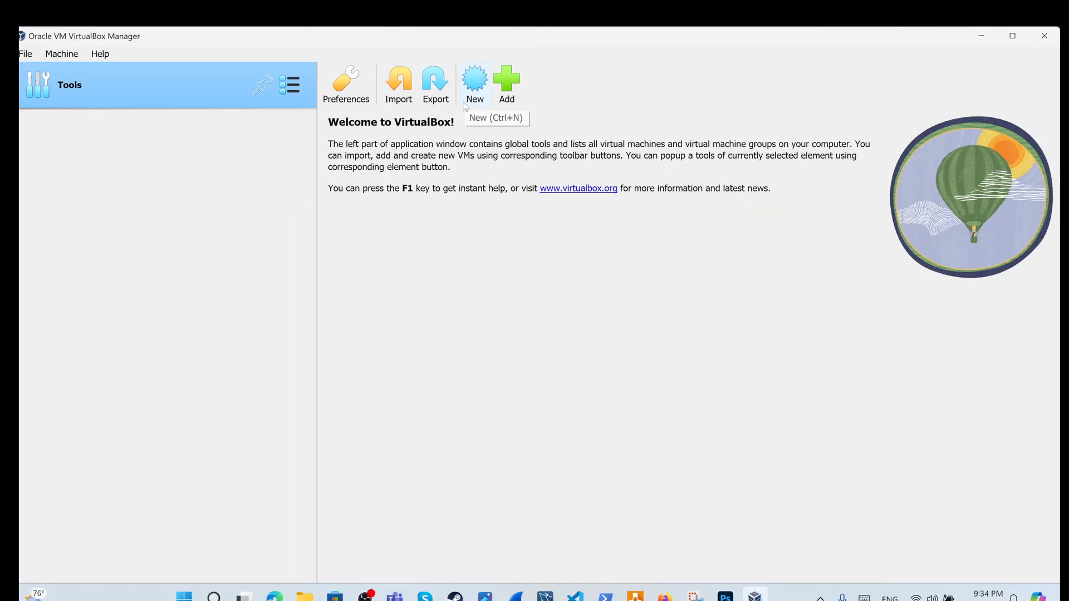
pyautogui.click(418, 214)
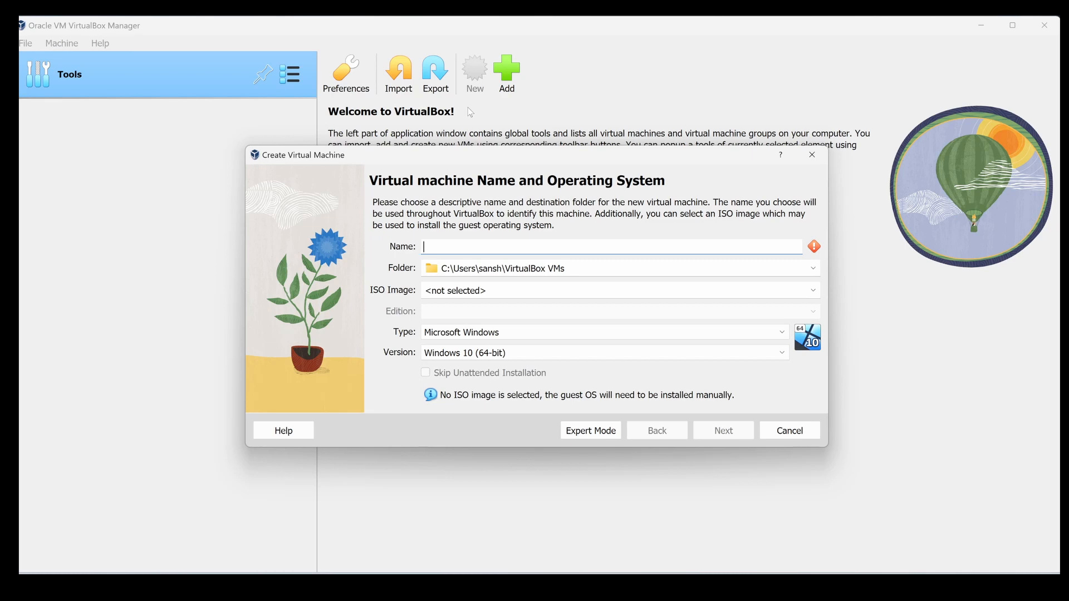
pyautogui.write('Kali')
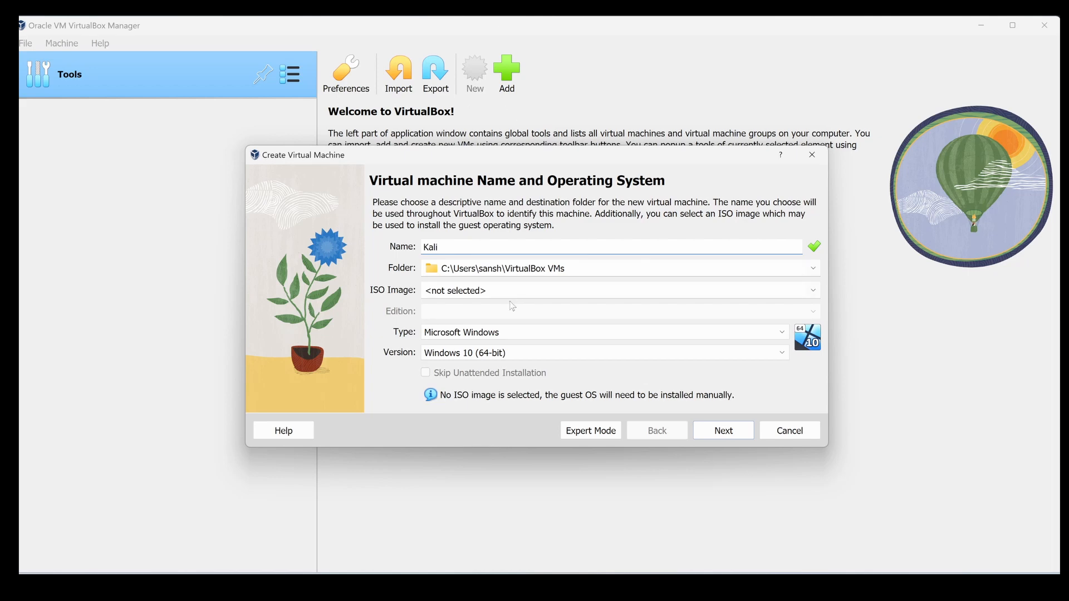
pyautogui.click(813, 298)
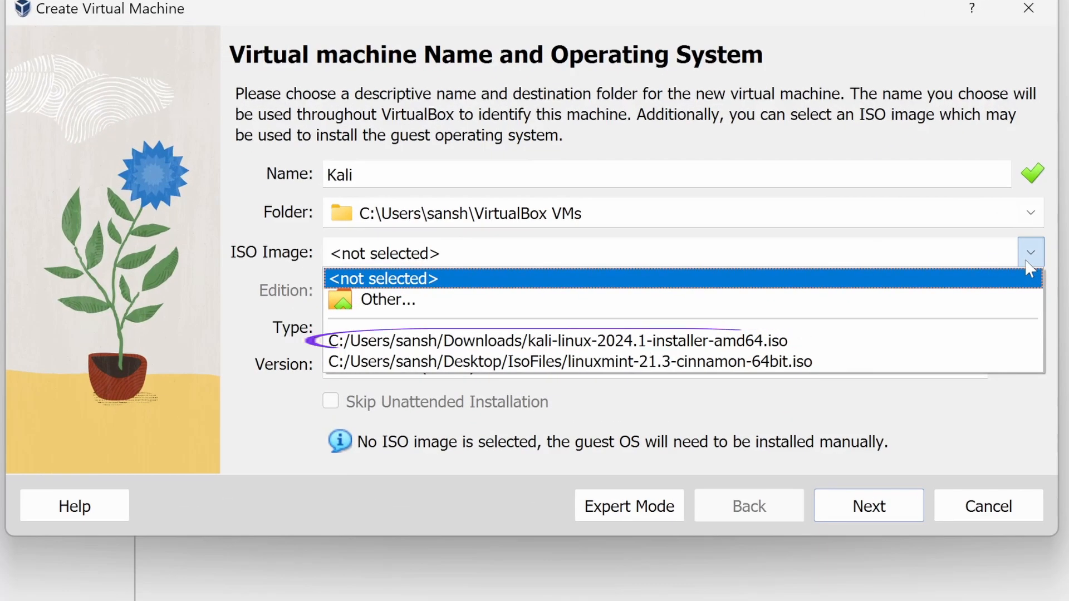
pyautogui.click(907, 340)
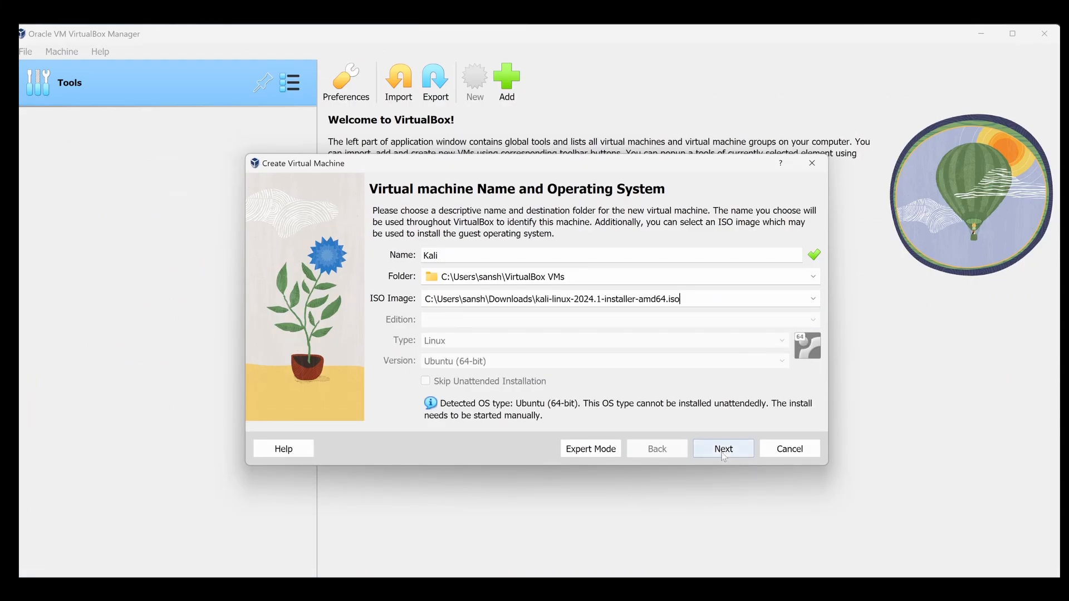
pyautogui.click(724, 456)
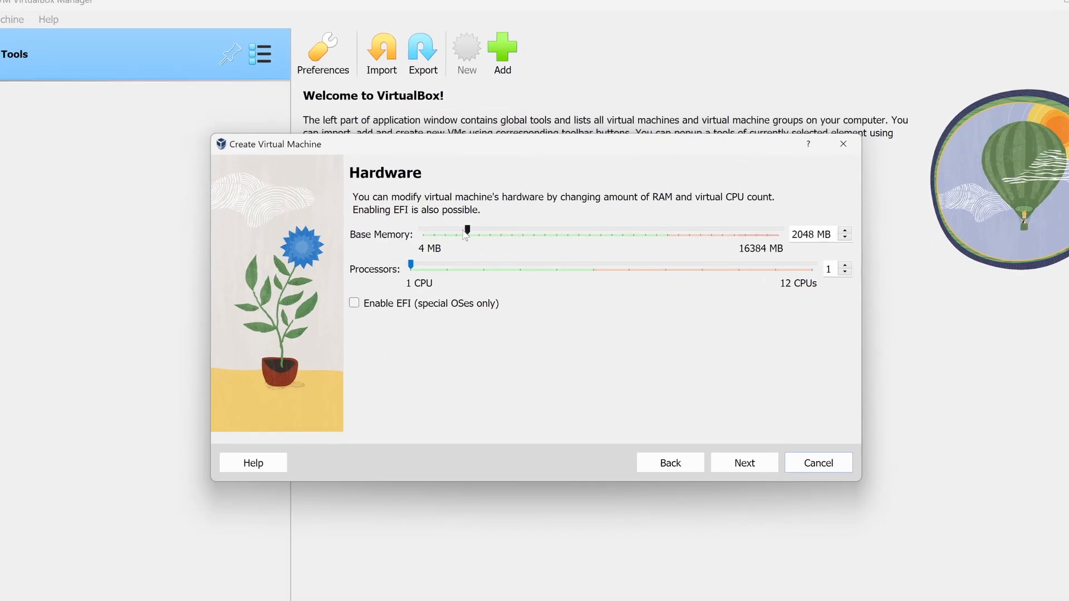
# Set the new machine's base memory to 11023 MB and its processors to 5.
pyautogui.moveTo(475, 242); pyautogui.dragTo(505, 244)
pyautogui.moveTo(484, 198); pyautogui.dragTo(715, 189)
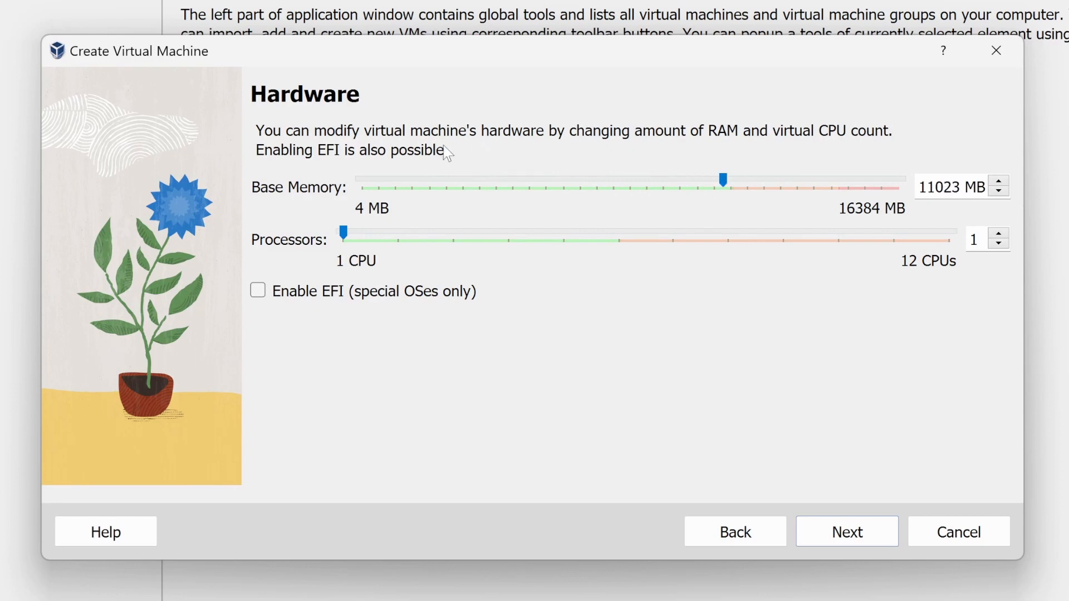
pyautogui.moveTo(349, 230); pyautogui.dragTo(579, 242)
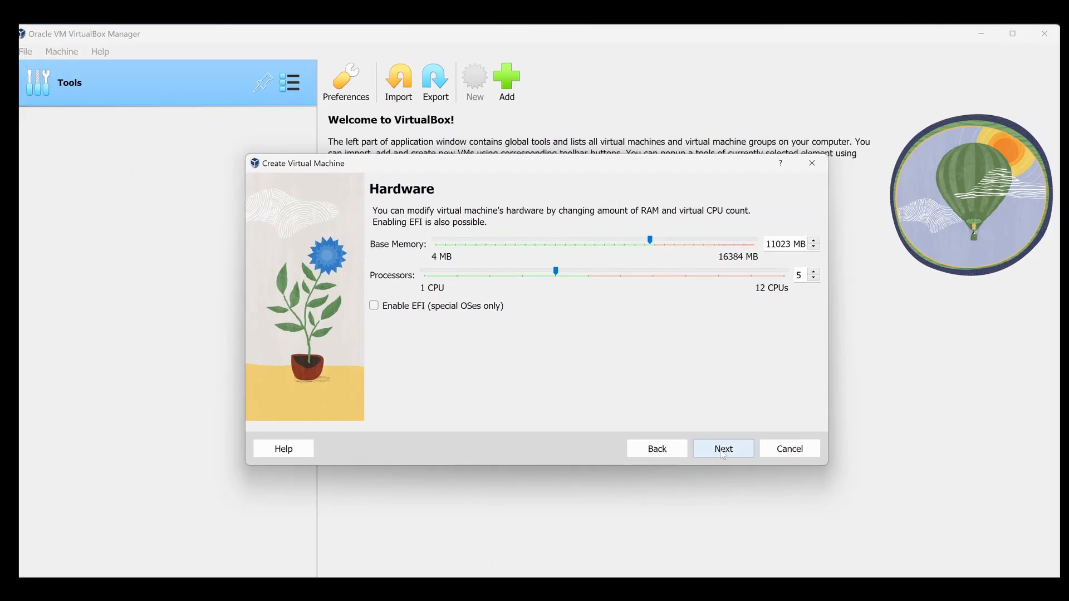
pyautogui.click(724, 452)
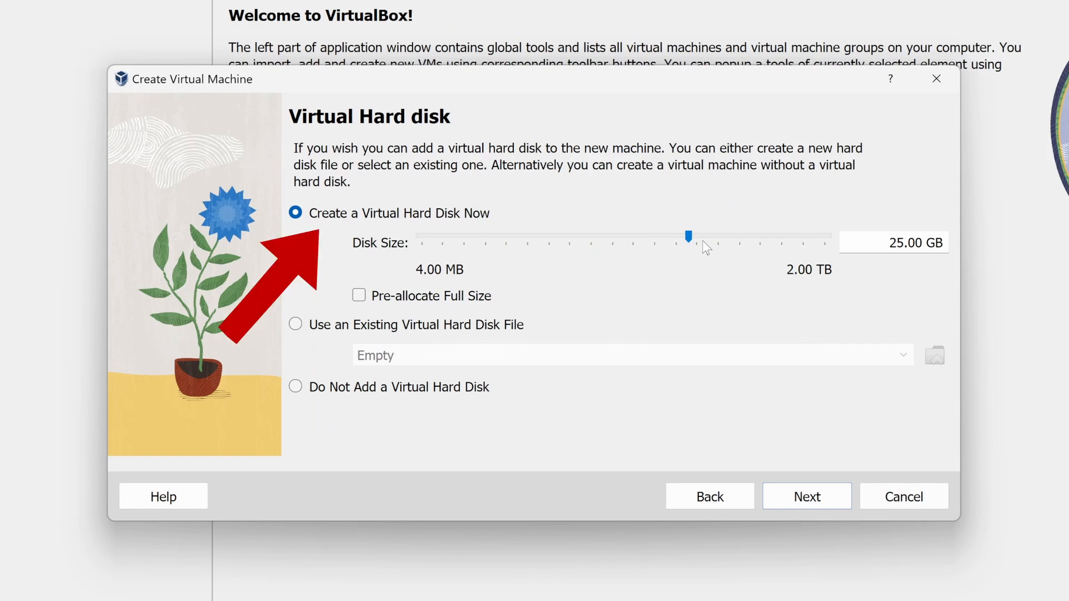
# Give the machine a new 100 GB virtual hard disk and finish creating it after checking the summary.
pyautogui.moveTo(689, 238); pyautogui.dragTo(737, 238)
pyautogui.doubleClick(887, 243)
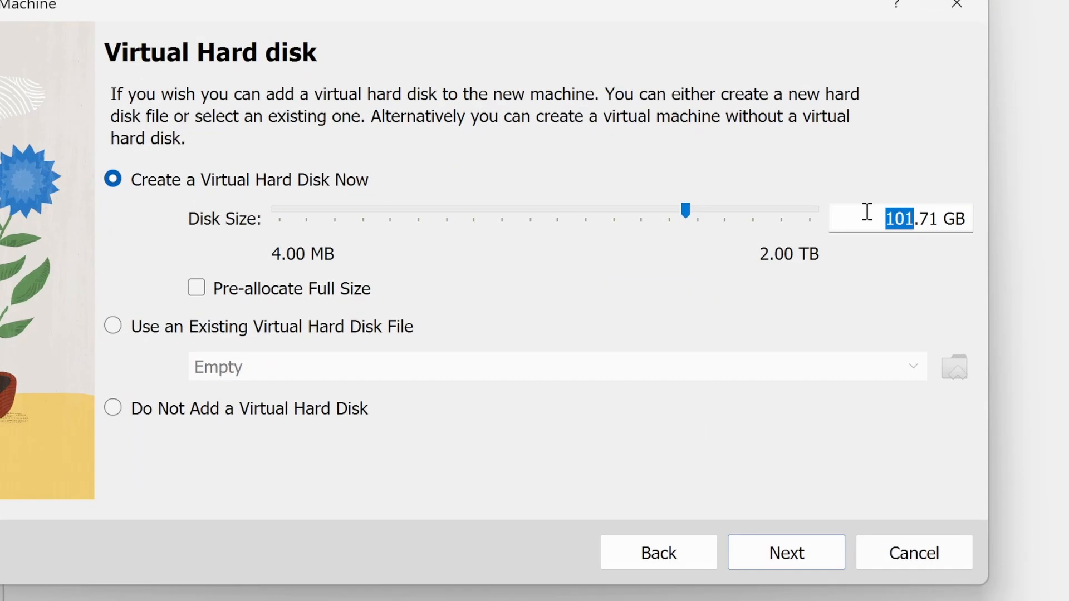
pyautogui.tripleClick(930, 219)
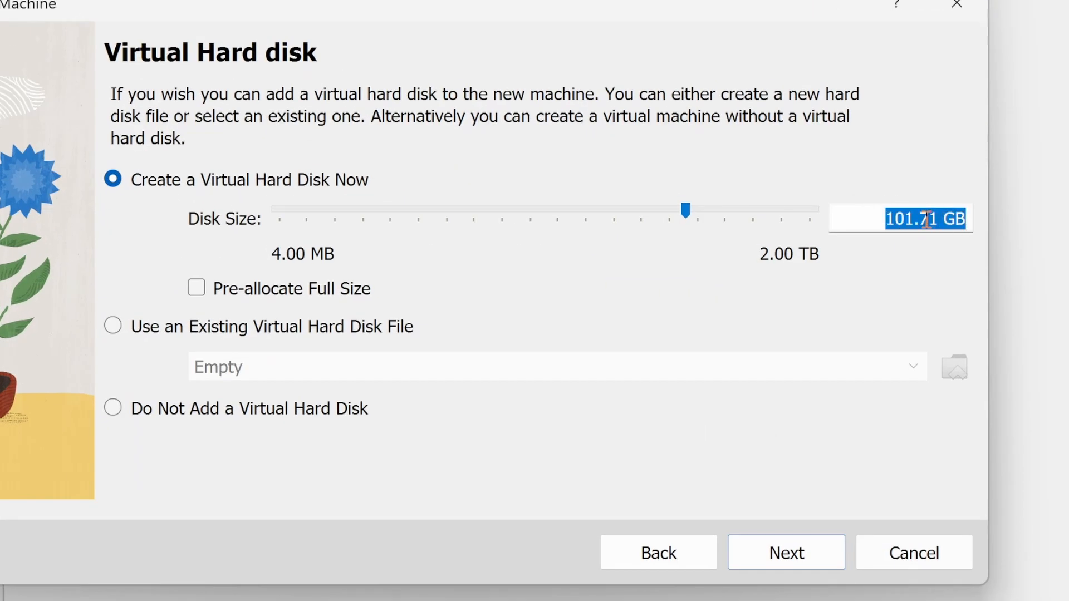
pyautogui.press('BackSpace')
pyautogui.write('100')
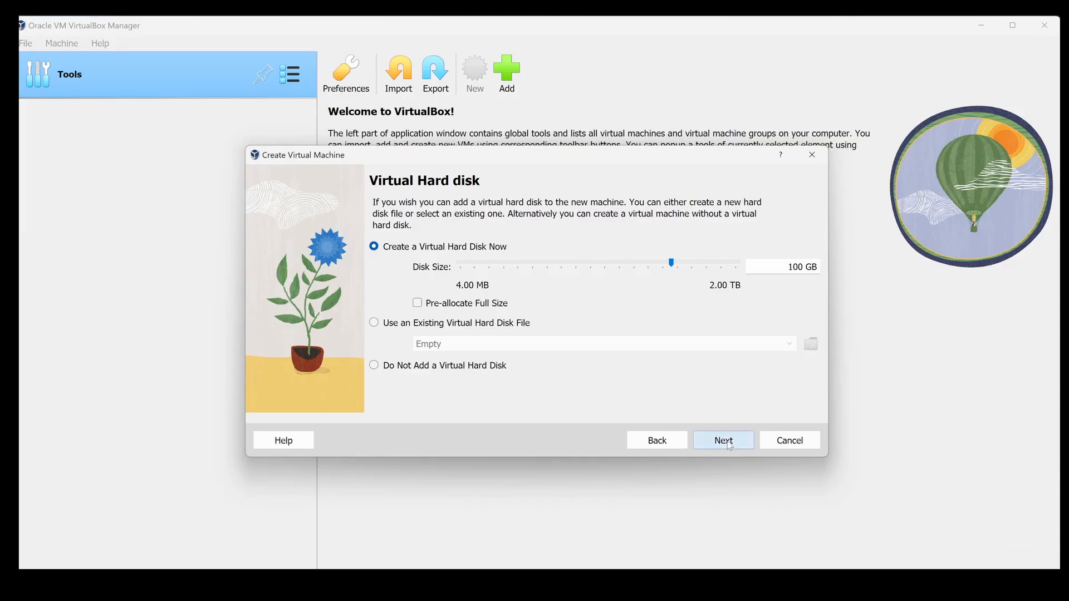
pyautogui.click(786, 553)
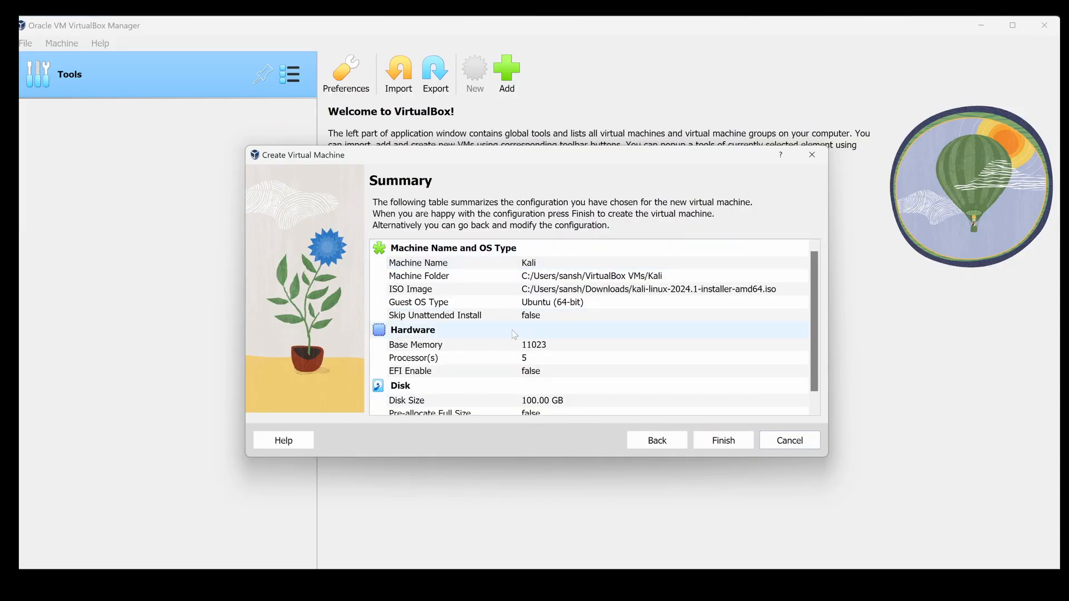
pyautogui.scroll(-1, 557, 334)
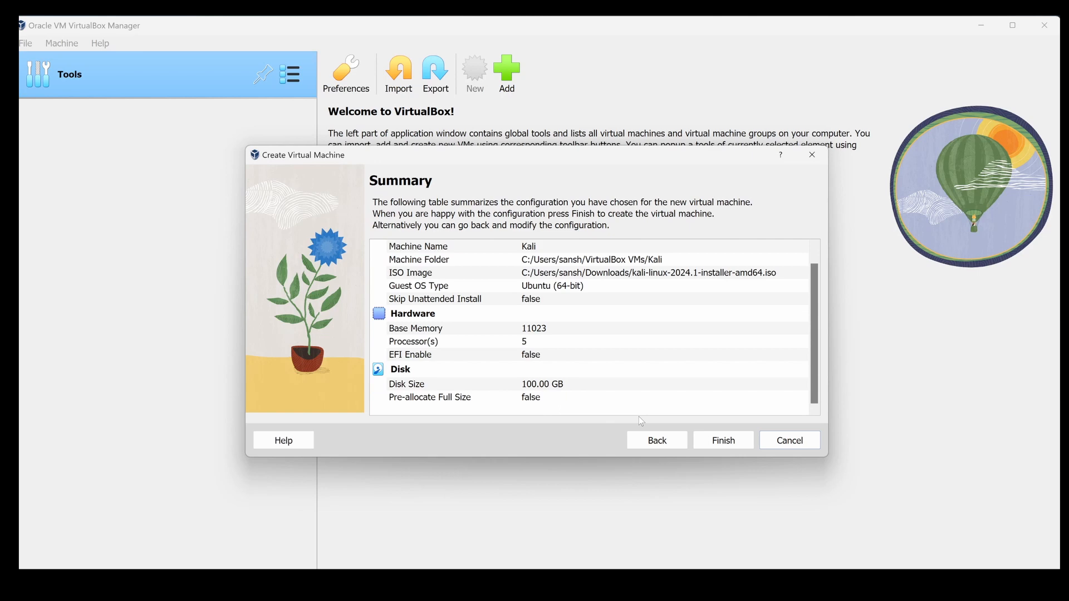
pyautogui.click(718, 441)
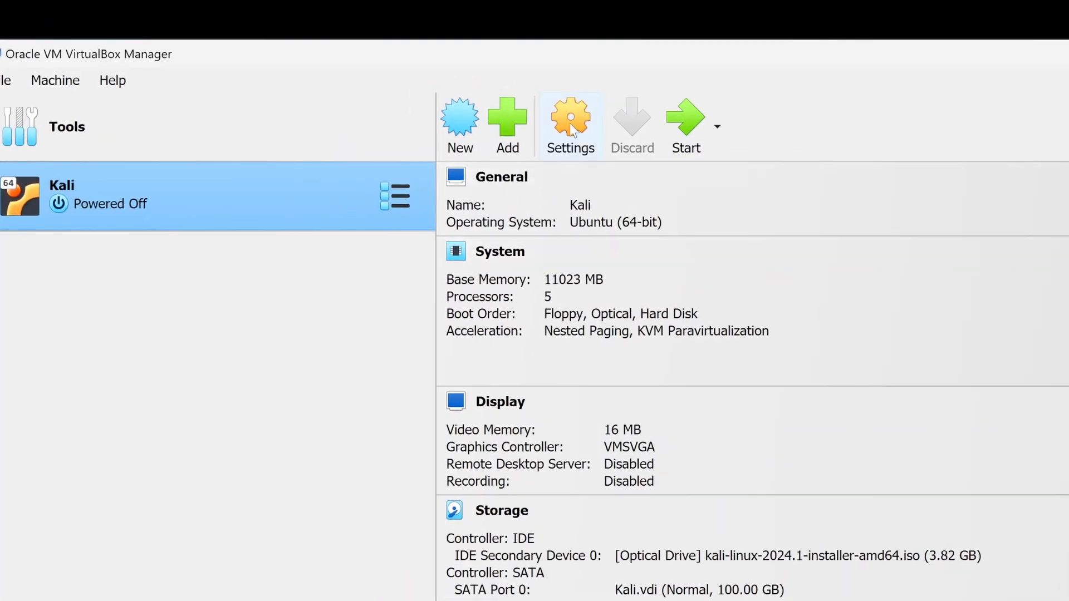
# Set both Shared Clipboard and Drag'n'Drop to Bidirectional in the Kali machine's advanced general settings and save them.
pyautogui.click(570, 125)
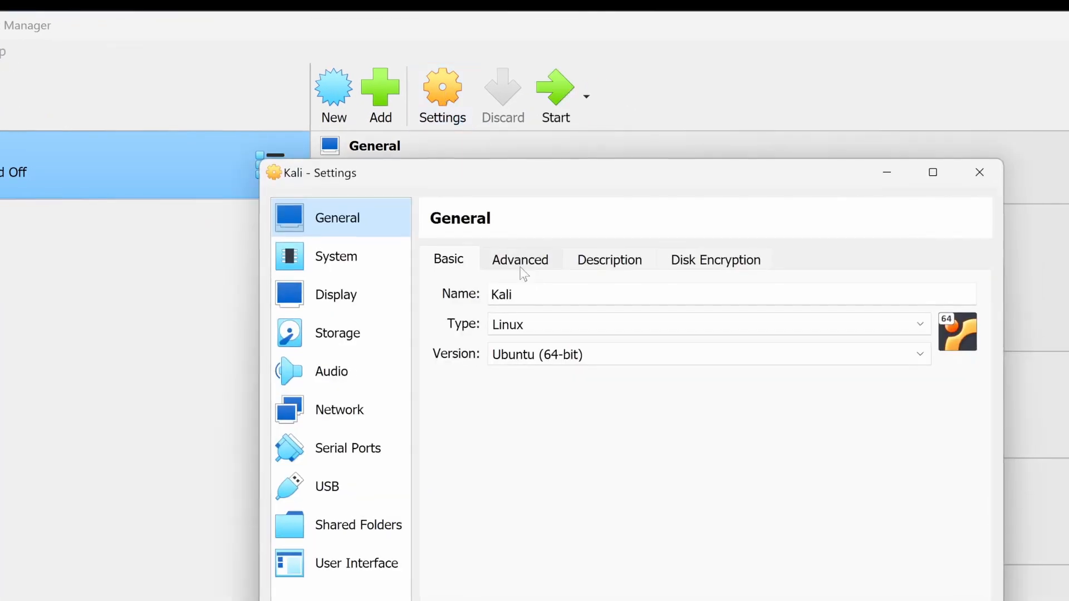
pyautogui.click(524, 265)
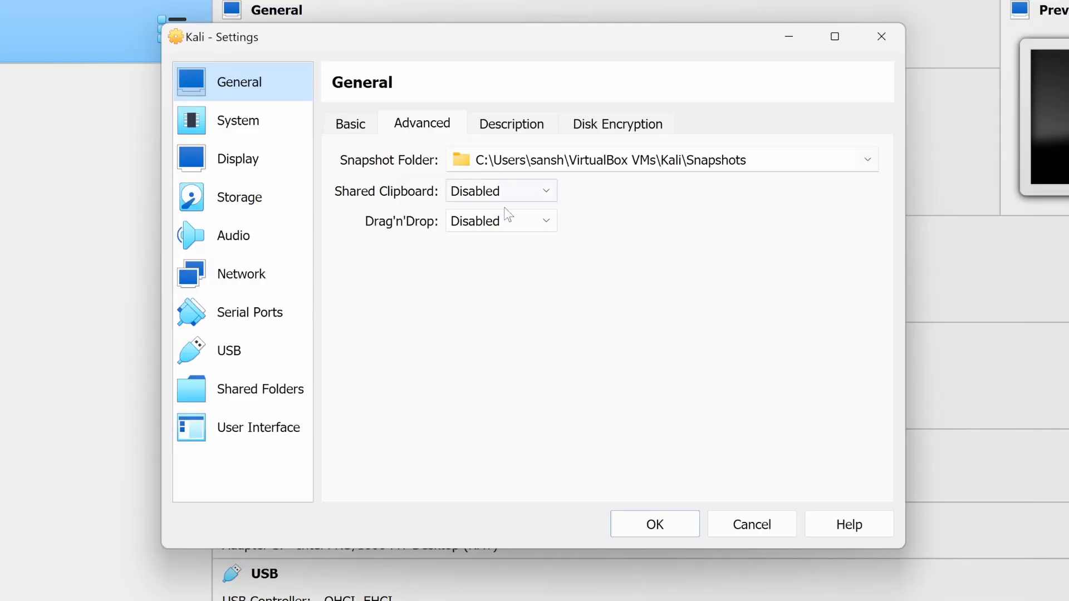
pyautogui.click(586, 289)
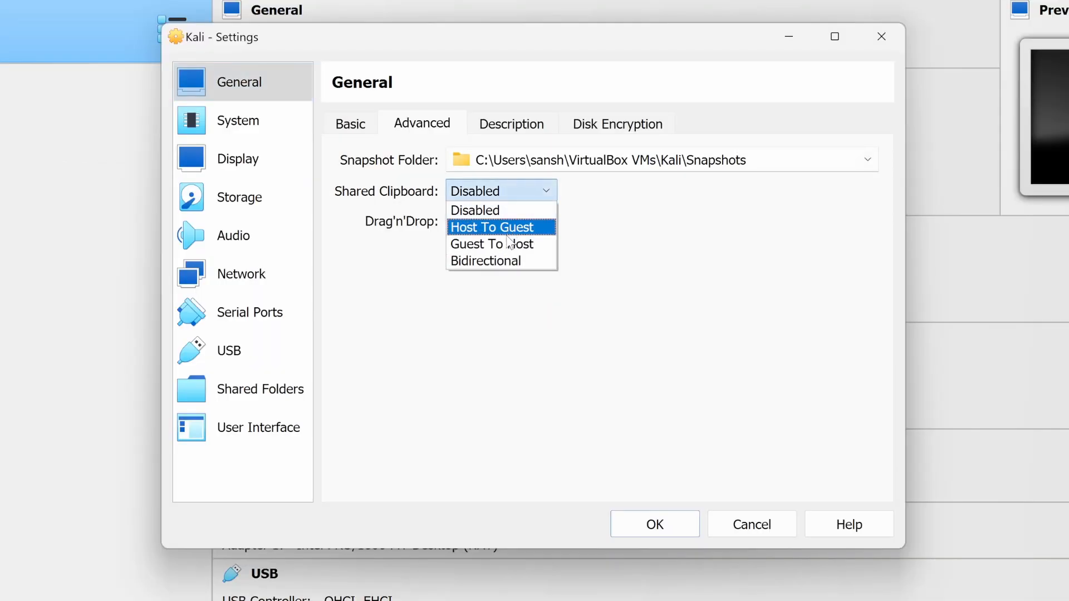
pyautogui.click(511, 262)
pyautogui.click(509, 222)
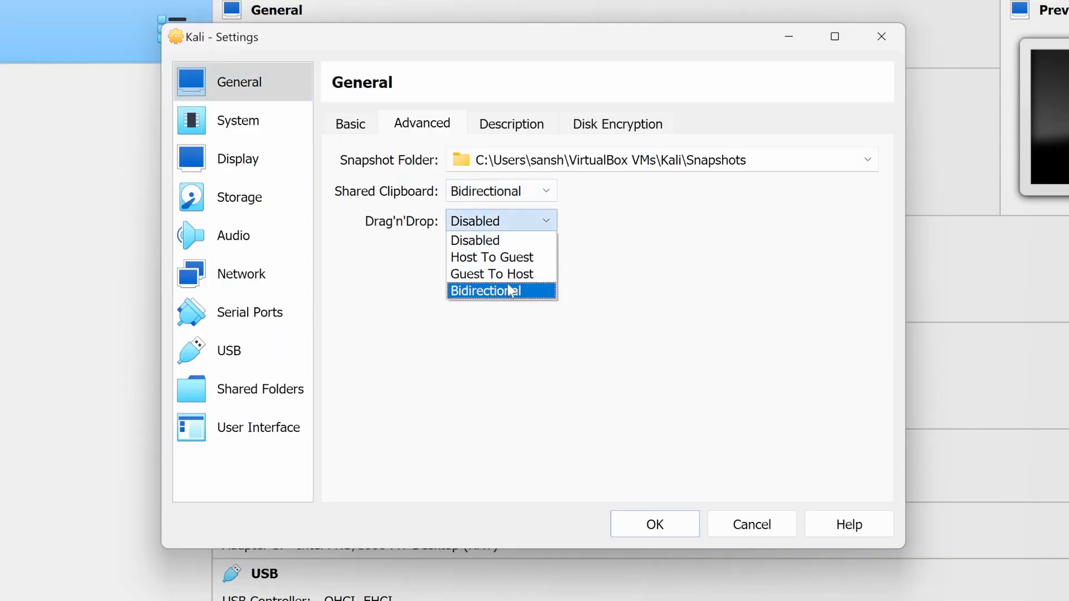
pyautogui.click(511, 291)
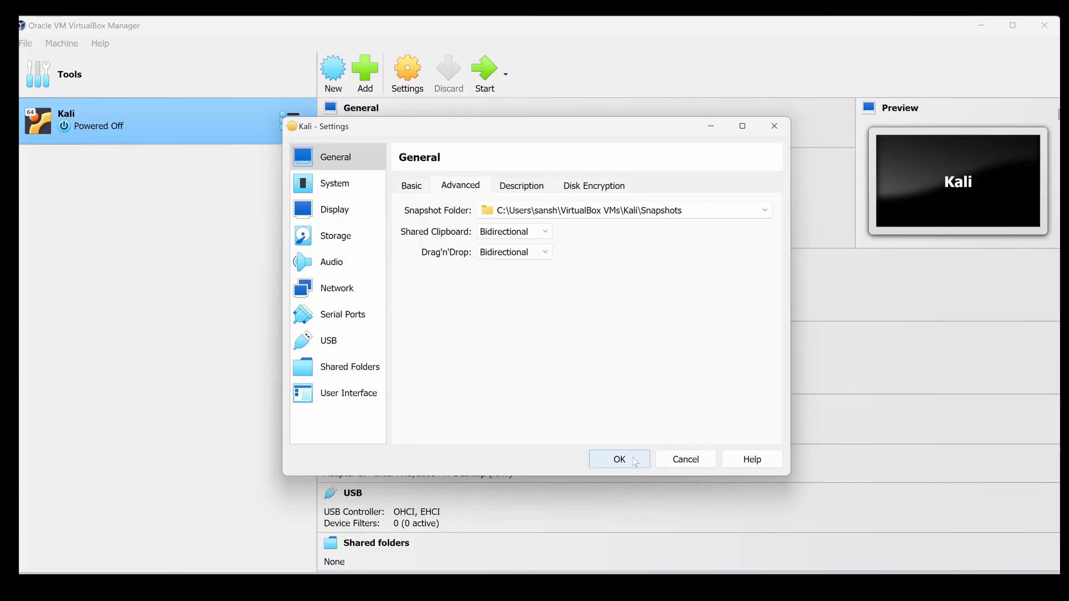
pyautogui.click(629, 457)
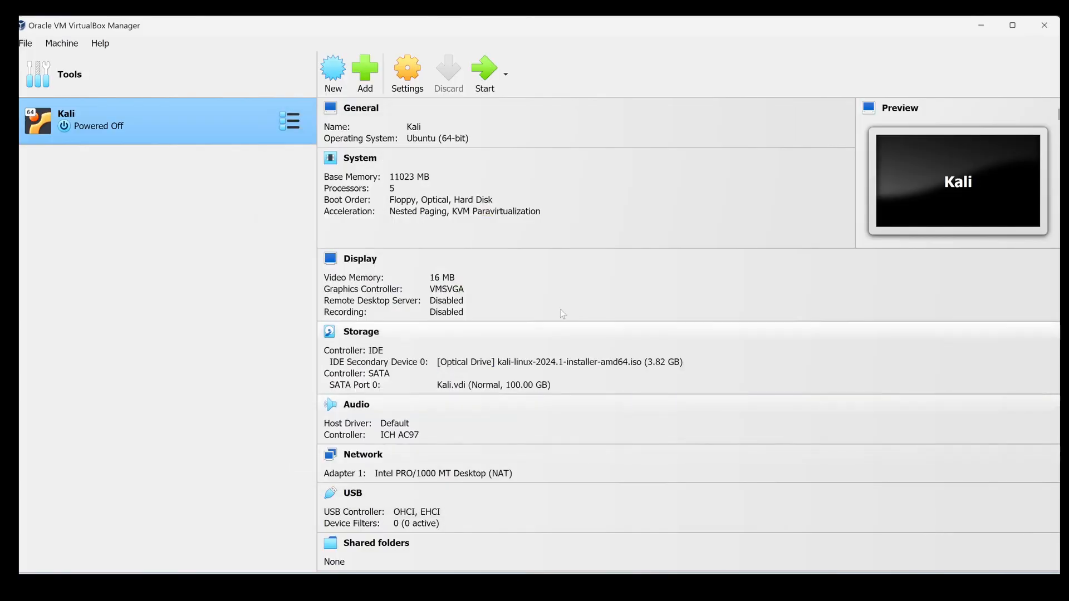
# In the Kali machine's settings, move Hard Disk to first place in the boot order and raise the video memory to 128 MB.
pyautogui.click(409, 82)
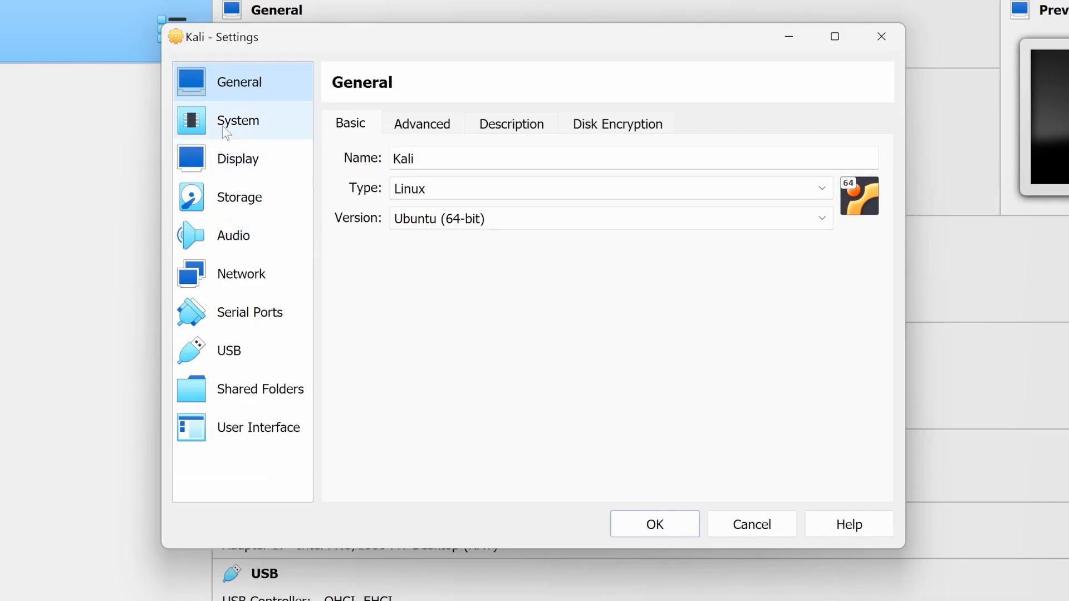
pyautogui.click(233, 121)
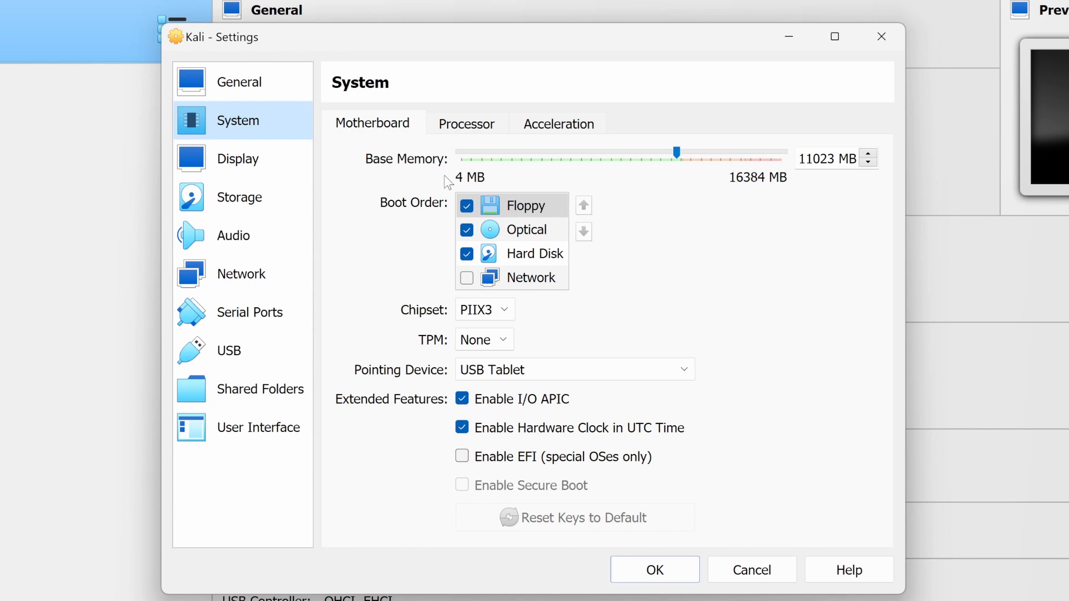
pyautogui.click(551, 260)
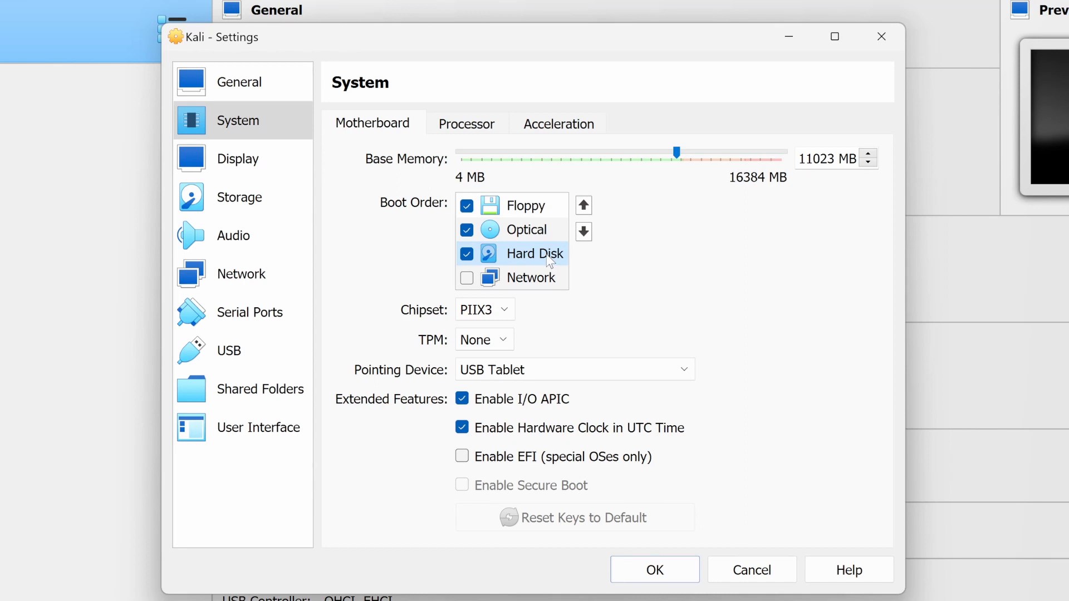
pyautogui.click(584, 206)
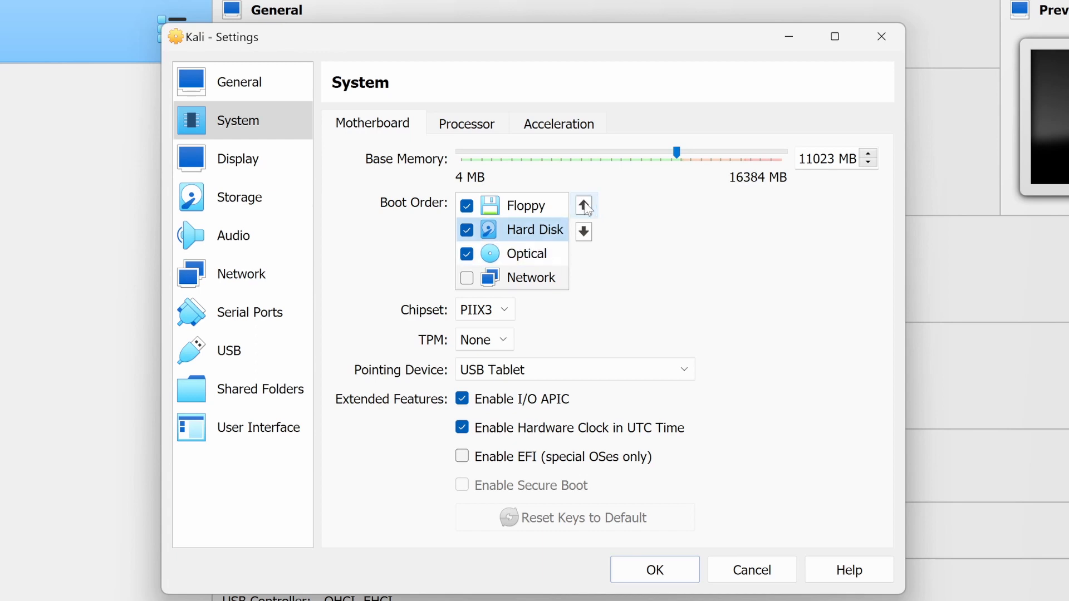
pyautogui.click(583, 207)
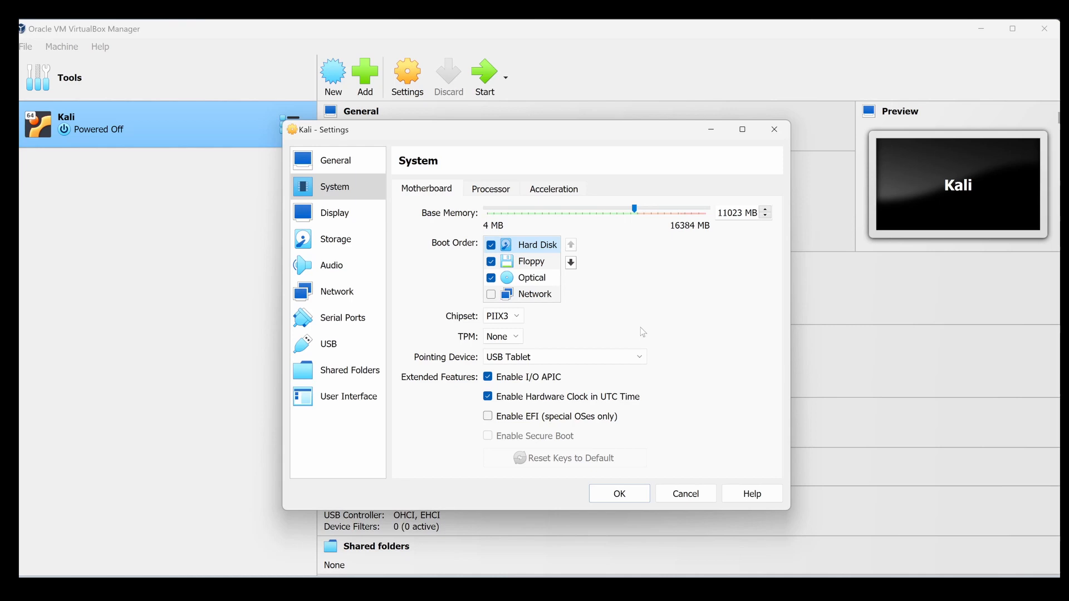
pyautogui.click(341, 226)
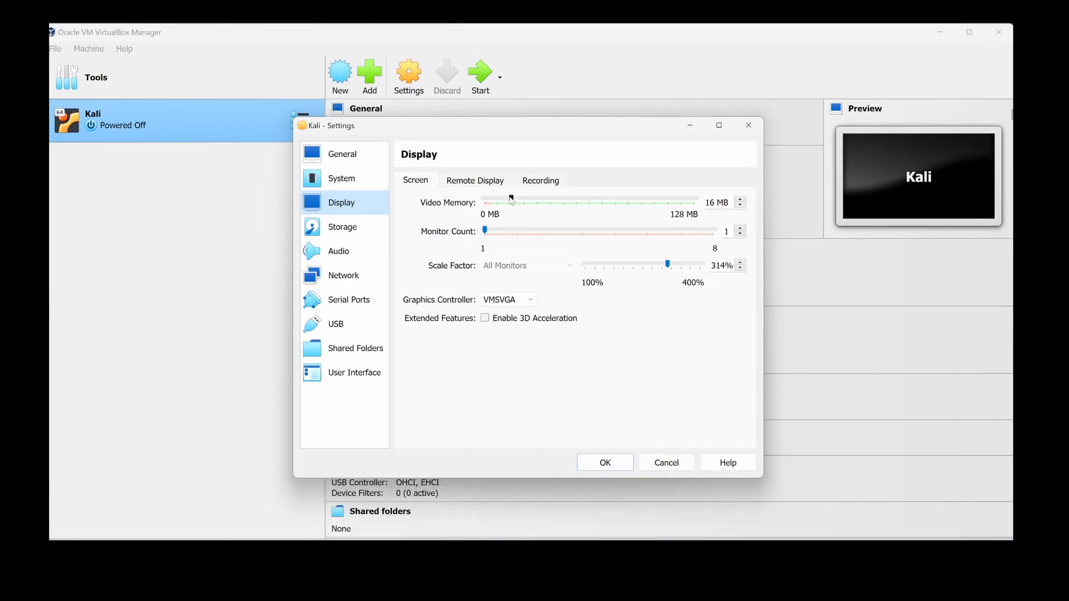
pyautogui.moveTo(518, 210); pyautogui.dragTo(695, 204)
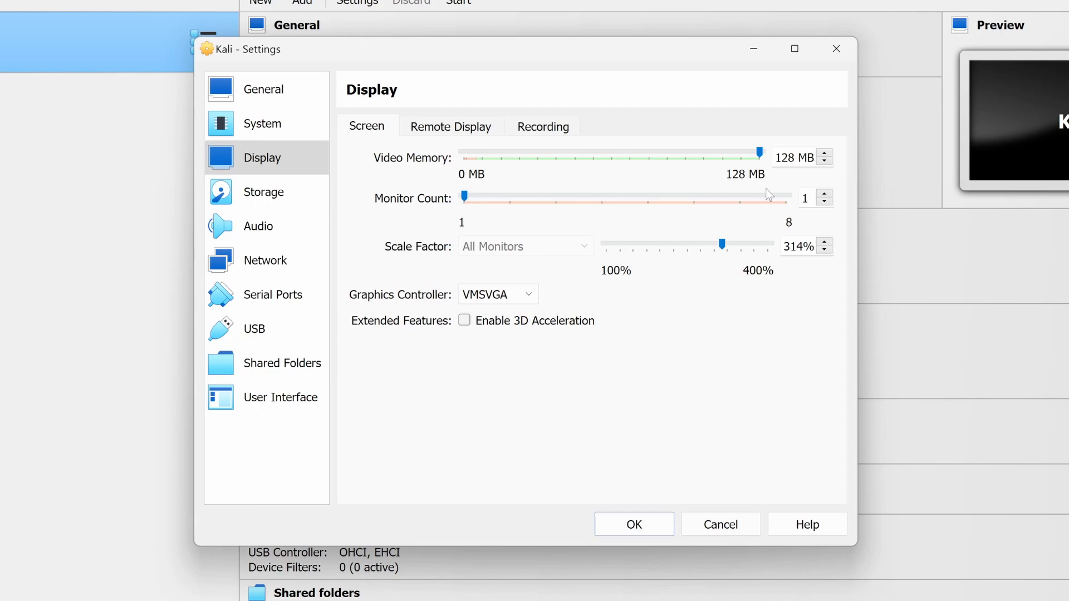
# Review the Kali machine's audio settings and its four network adapters, keeping Adapter 1 attached to NAT.
pyautogui.click(258, 226)
pyautogui.click(270, 261)
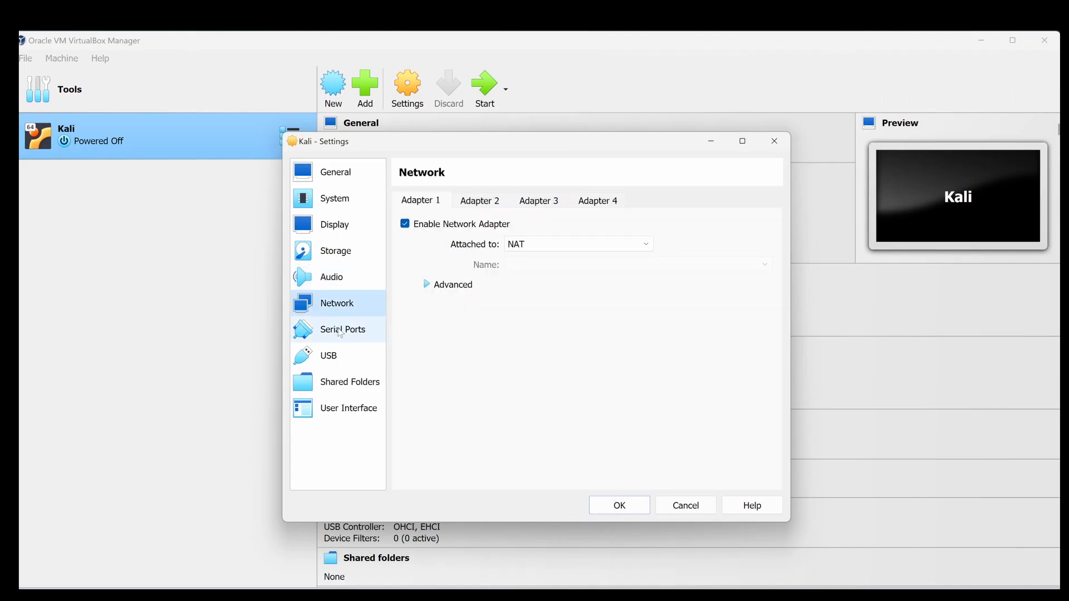
pyautogui.click(501, 205)
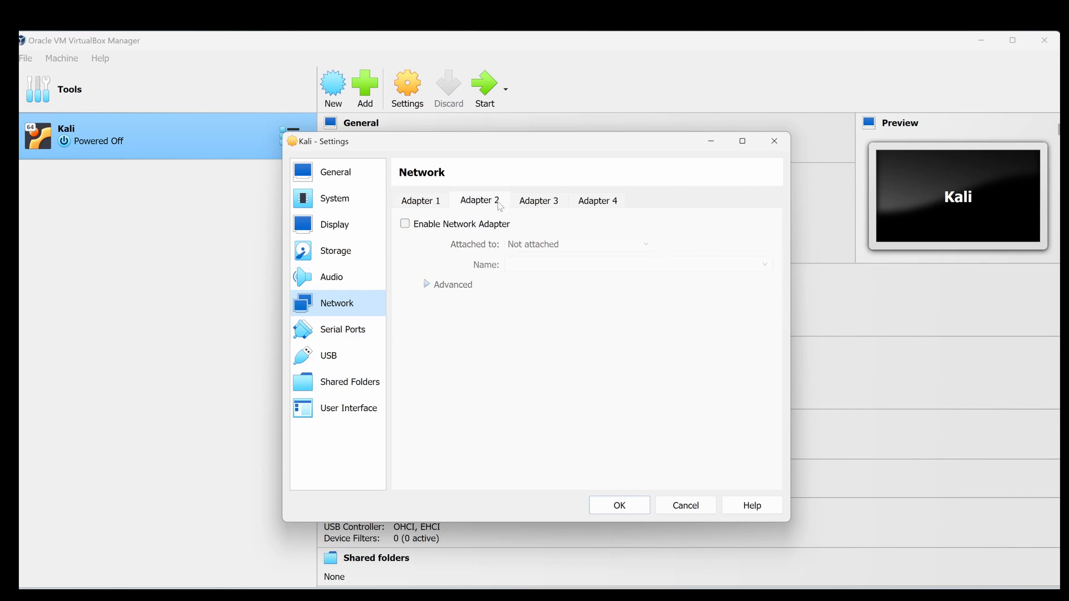
pyautogui.click(550, 202)
pyautogui.click(606, 206)
pyautogui.click(450, 203)
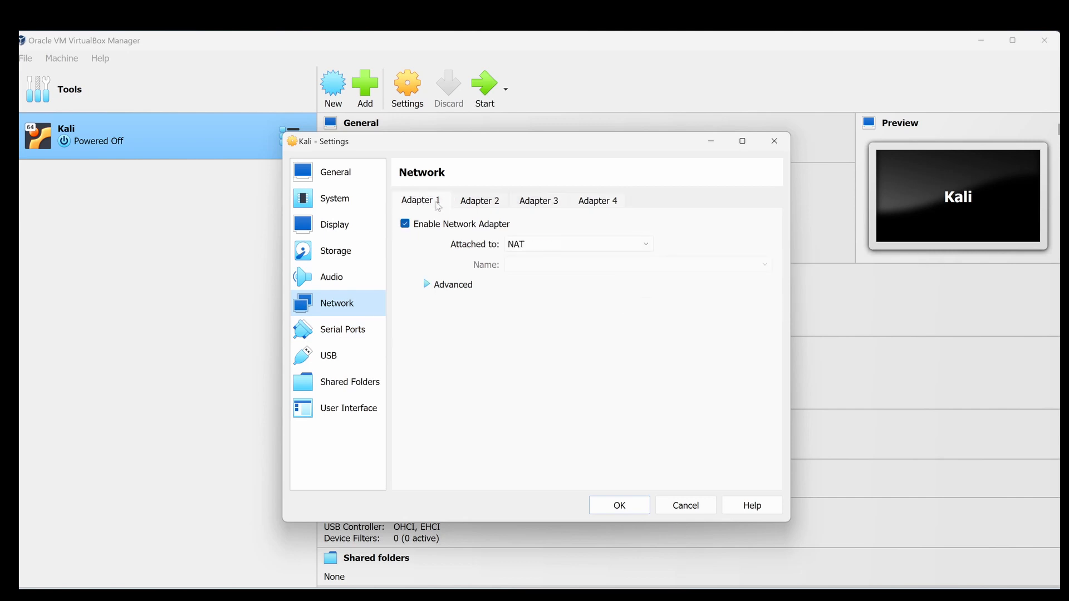
pyautogui.click(555, 247)
pyautogui.click(535, 257)
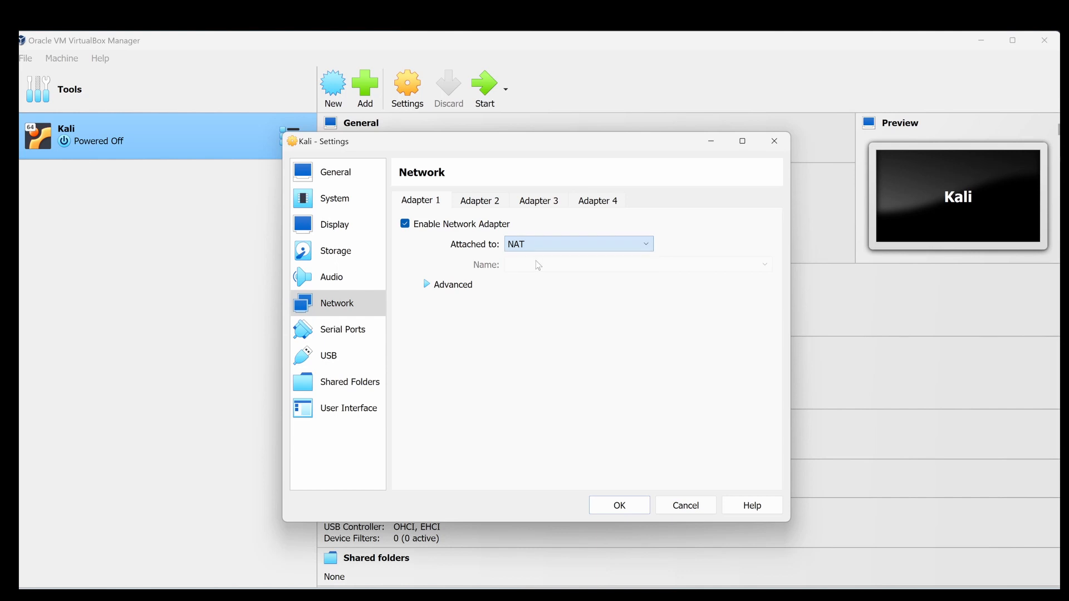
# Review the shared folders, user interface and general settings, and save the Kali machine's settings.
pyautogui.click(336, 383)
pyautogui.click(334, 421)
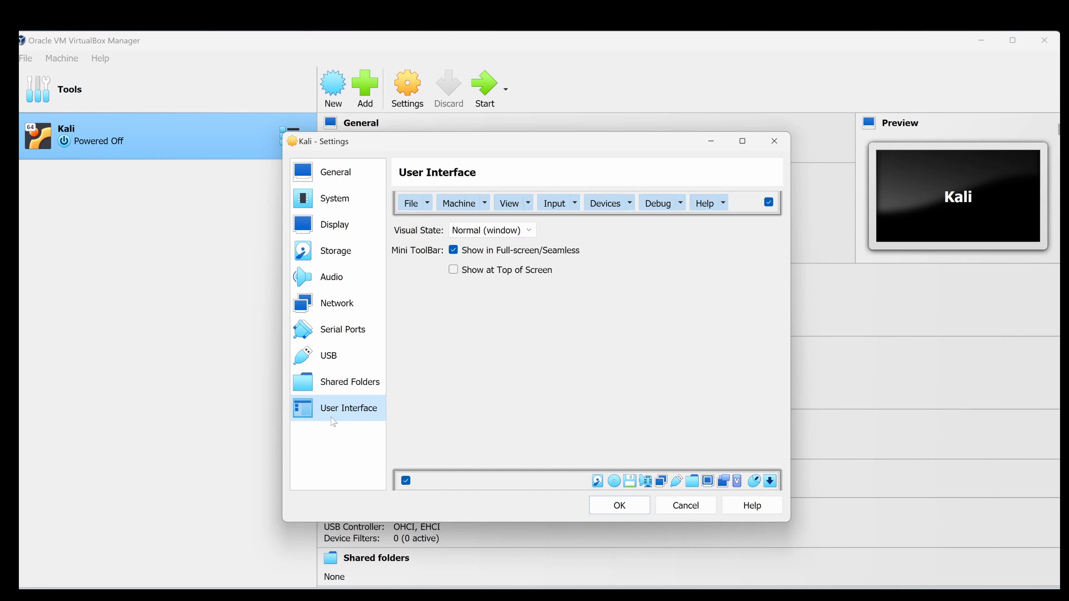
pyautogui.click(483, 204)
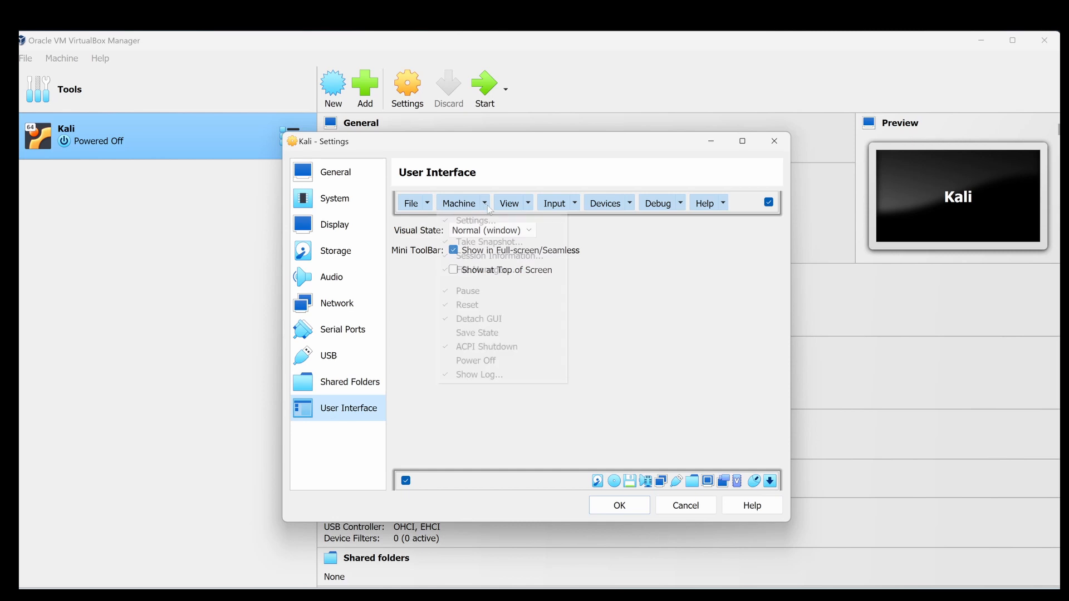
pyautogui.click(527, 204)
pyautogui.click(574, 205)
pyautogui.click(574, 204)
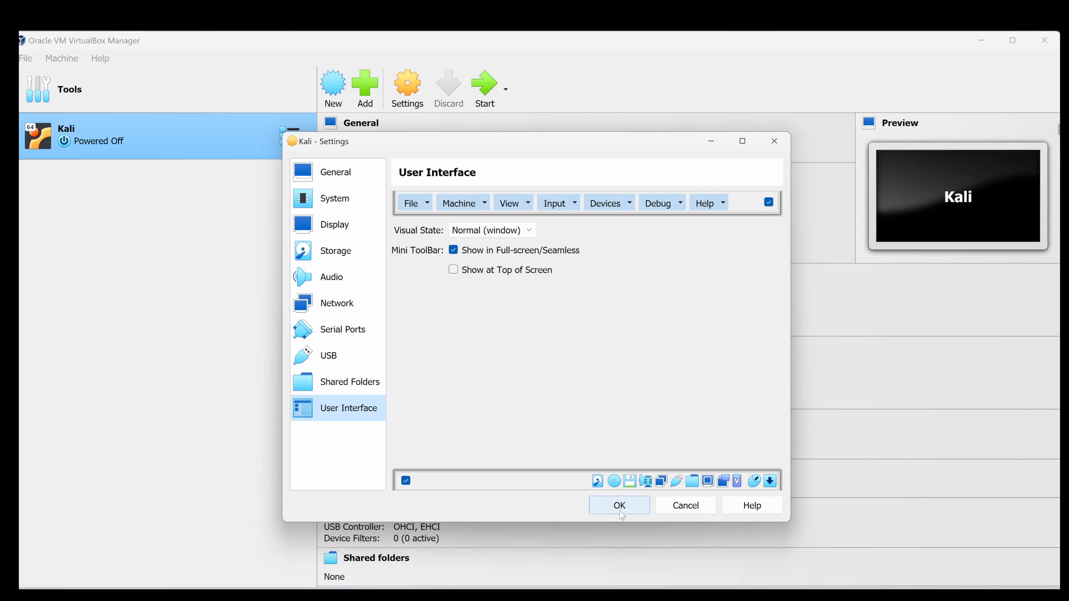
pyautogui.click(342, 178)
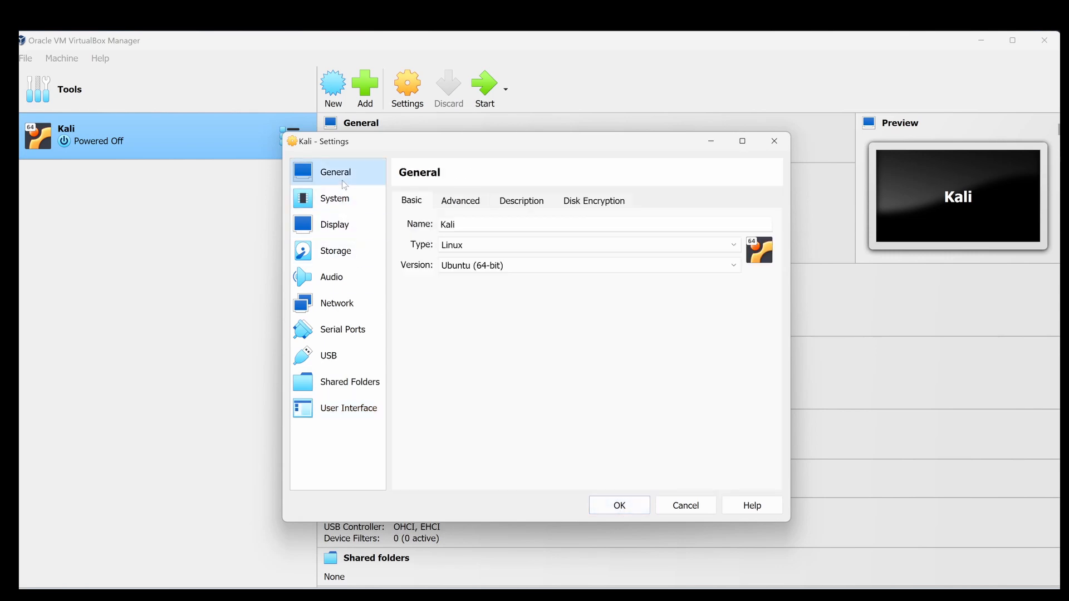
pyautogui.click(620, 506)
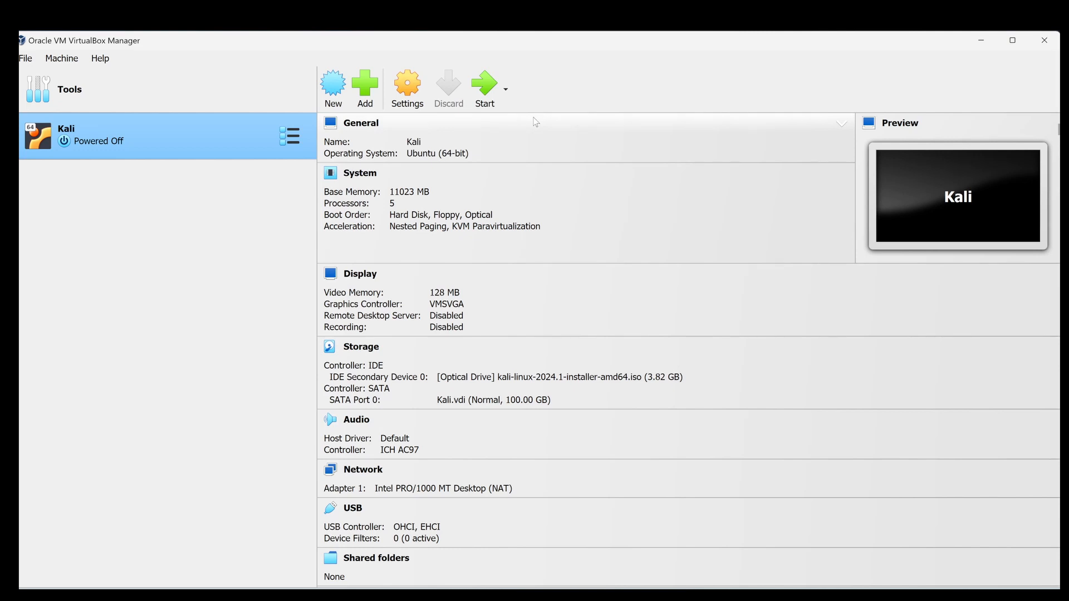
# Start the Kali virtual machine, dismiss its notifications and launch the Graphical install.
pyautogui.click(489, 88)
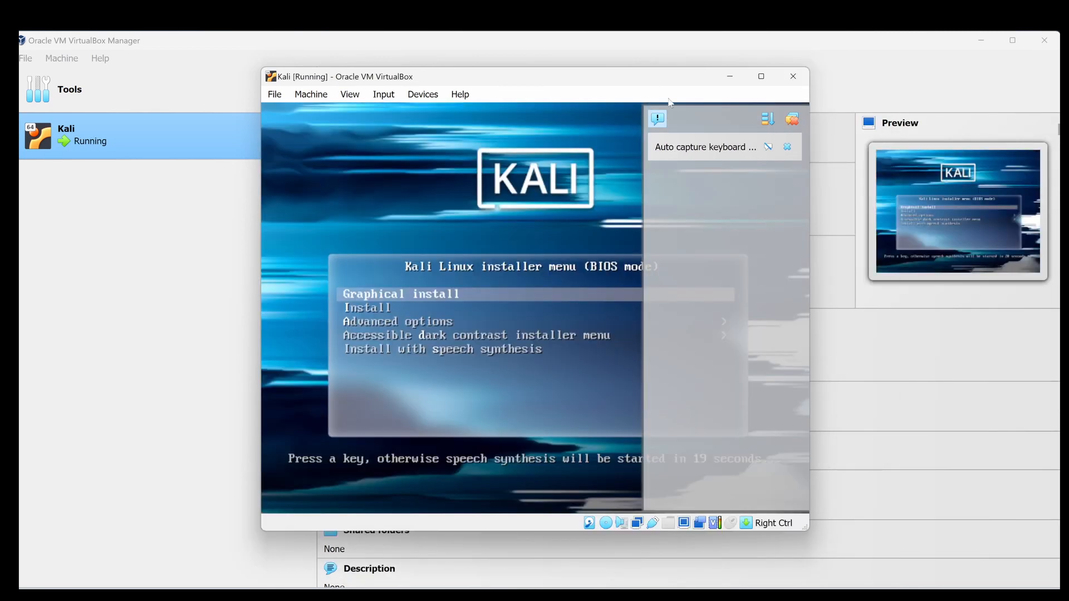
pyautogui.click(793, 119)
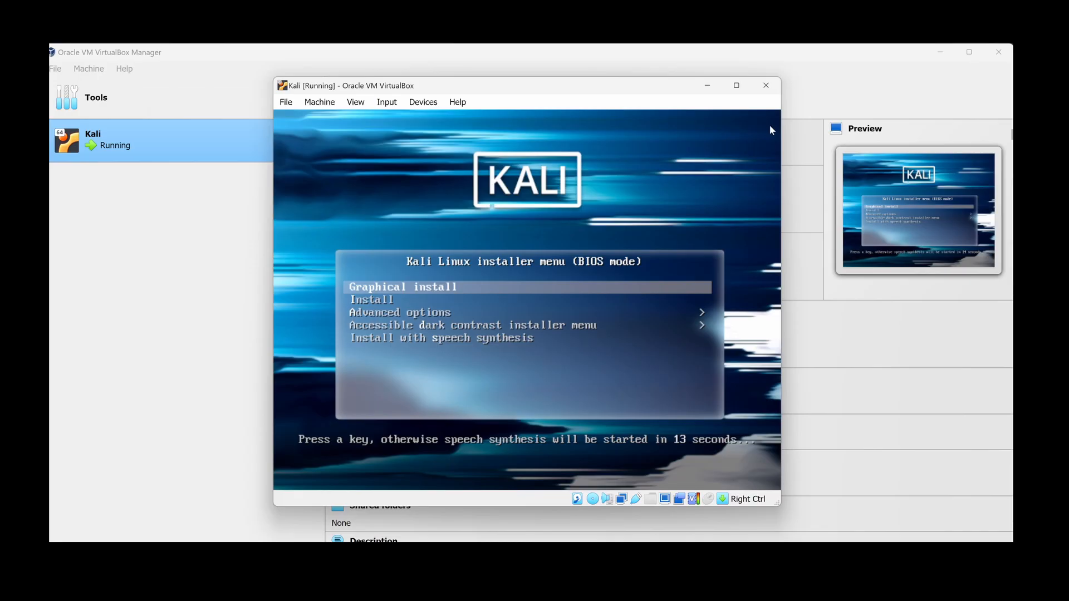
pyautogui.press('Return')
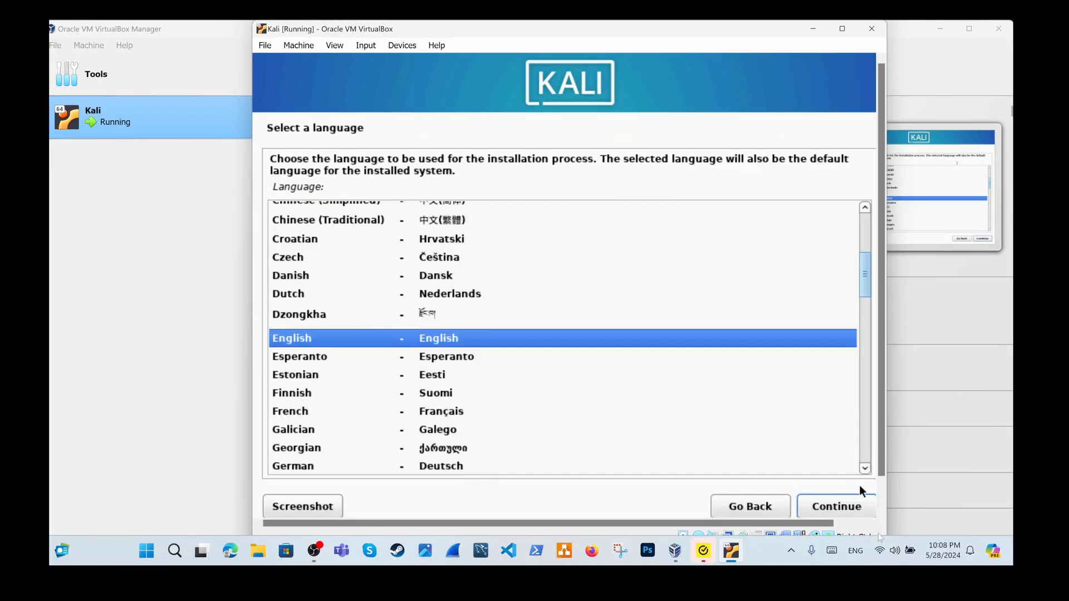
# Choose English as the installation language, United States as the location and American English as the keymap.
pyautogui.click(905, 564)
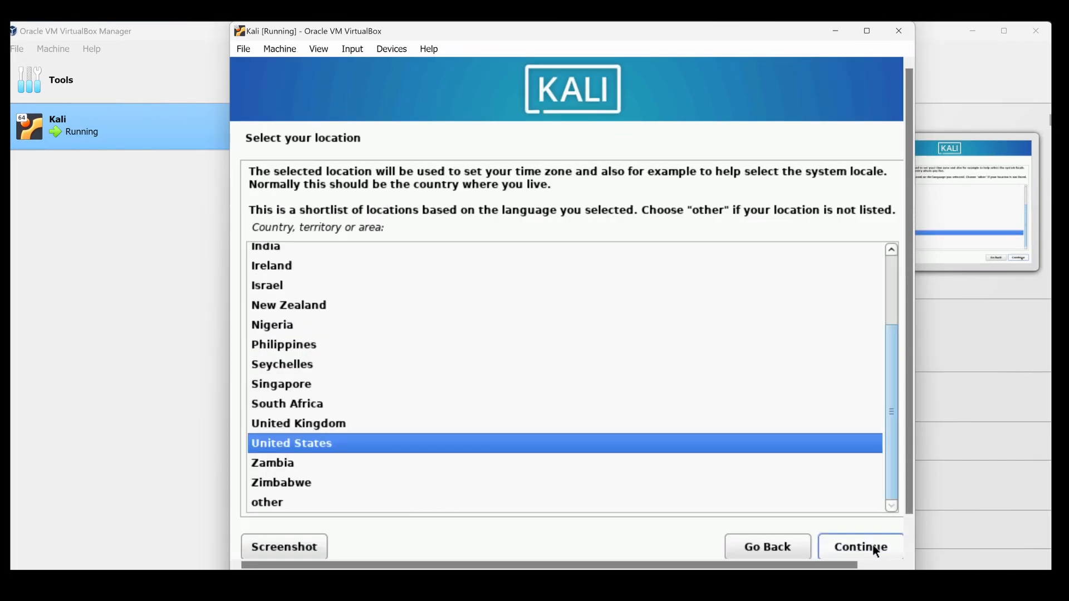
pyautogui.click(873, 545)
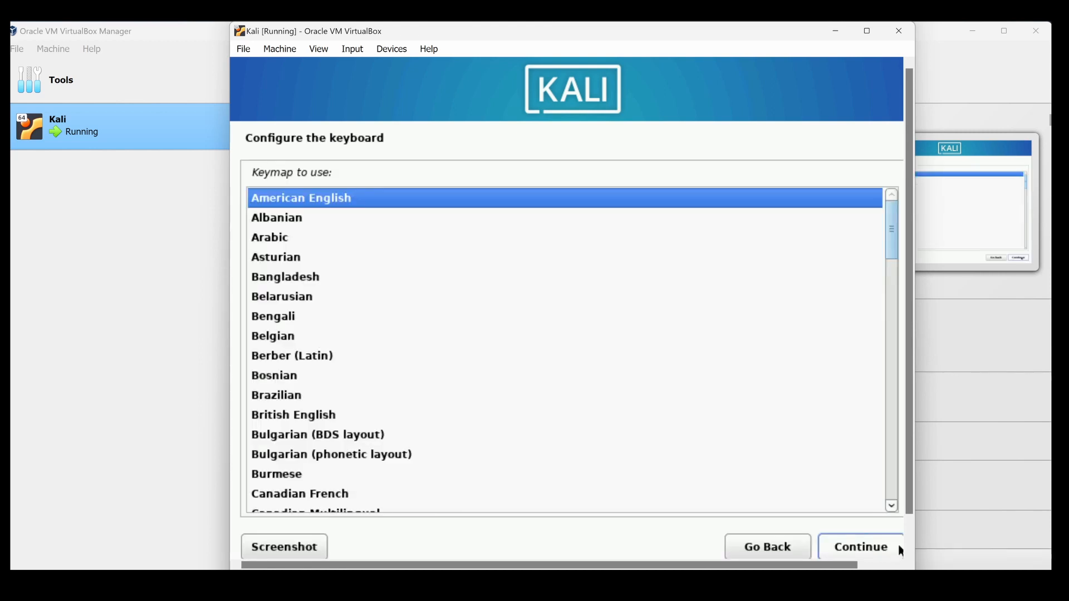
pyautogui.click(851, 548)
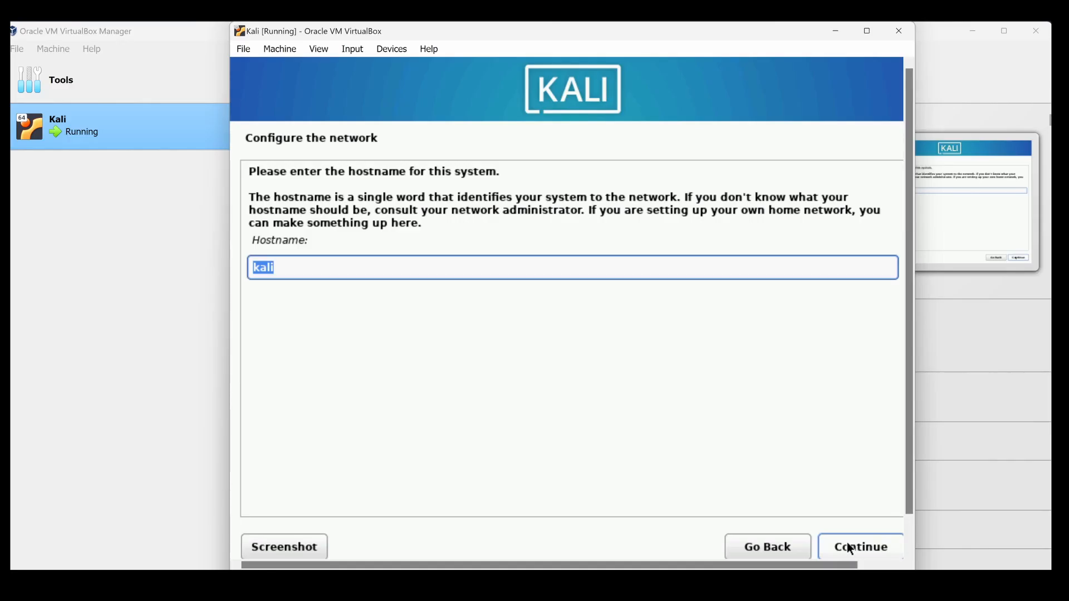
# Set the system's hostname to dgz3 and continue the network configuration.
pyautogui.write('dgz3')
pyautogui.click(868, 549)
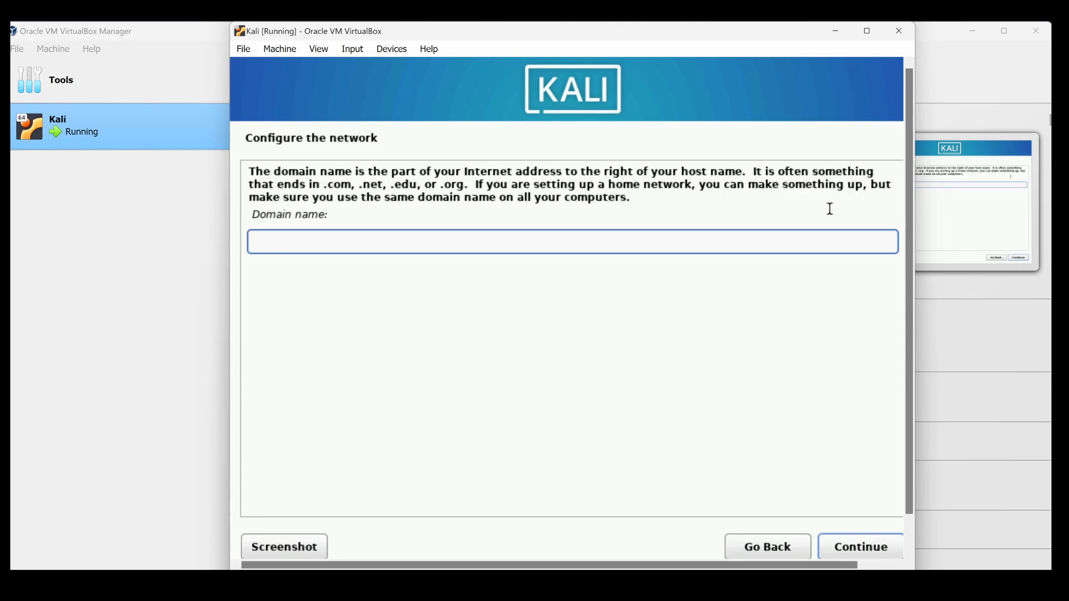
# Set the network domain name to dgz3@local and continue to the user setup.
pyautogui.write('dgz3@;')
pyautogui.press('BackSpace')
pyautogui.write('local')
pyautogui.click(867, 555)
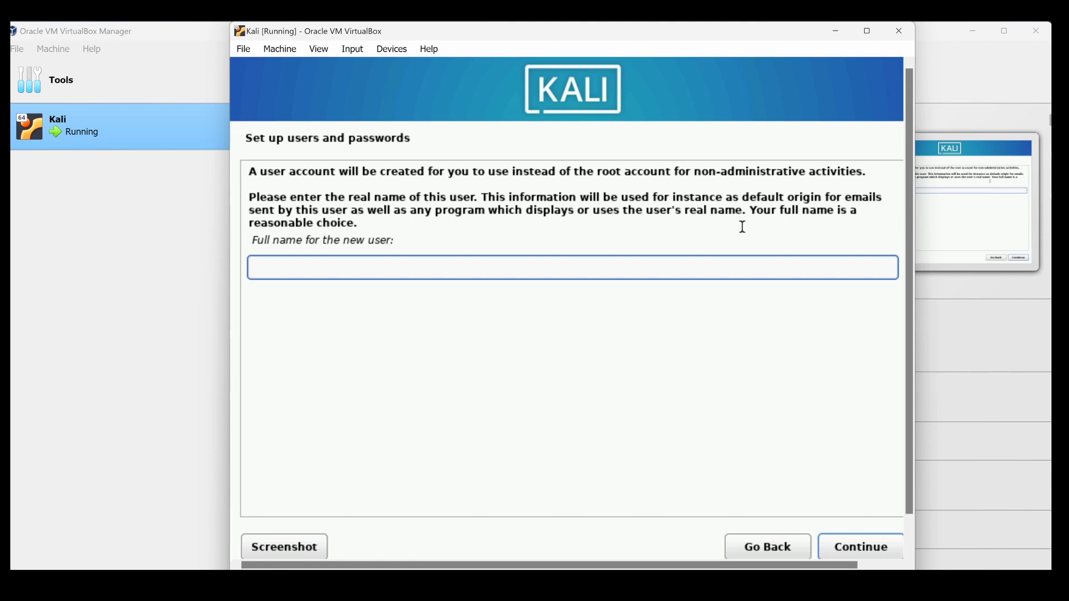
# Enter the new user's full name and accept the suggested account username.
pyautogui.write('dgz3')
pyautogui.click(856, 547)
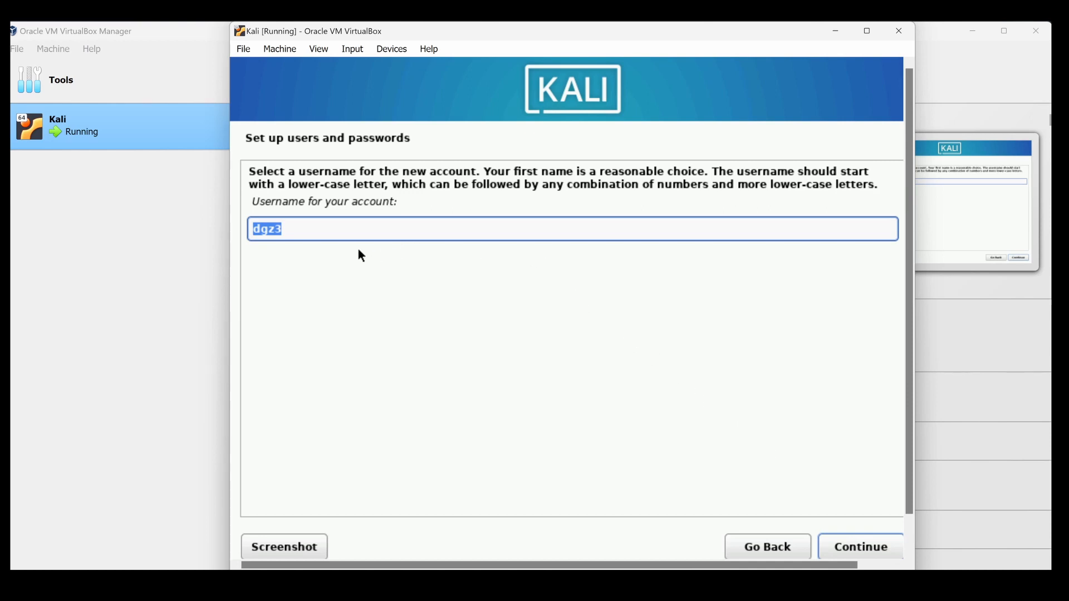
pyautogui.click(840, 547)
# Enter the new user's password, repeat it in the verification field and continue.
pyautogui.write('k')
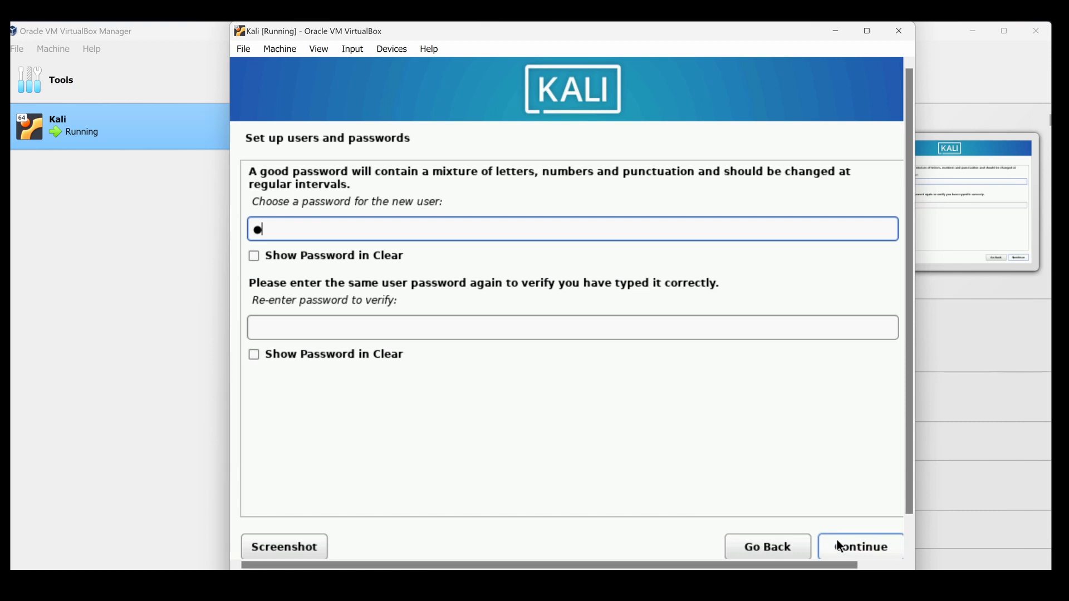
pyautogui.write('ali●●●●●●●●●●●')
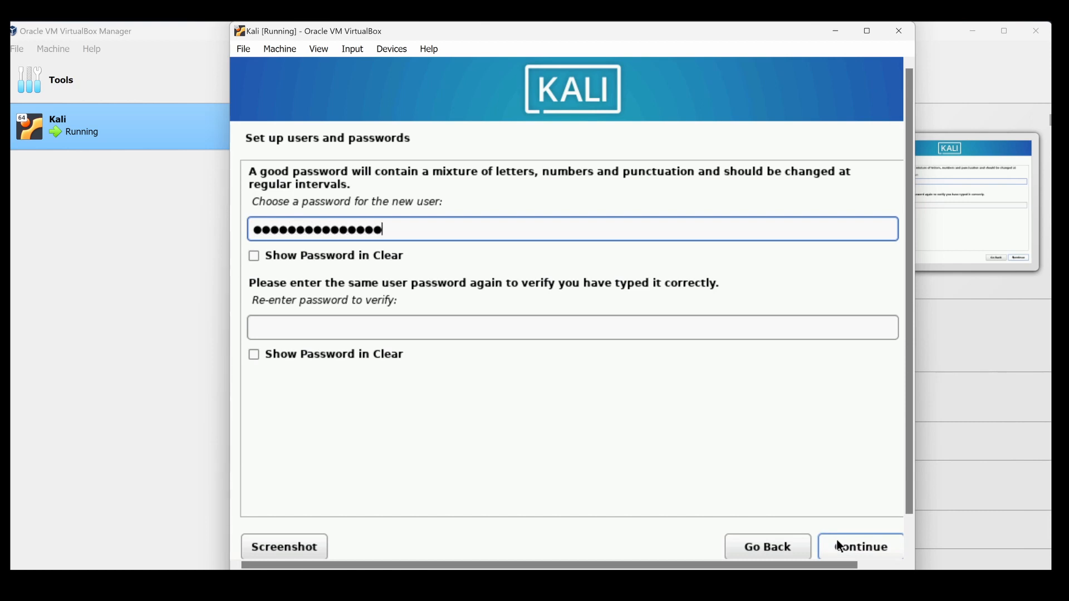
pyautogui.press('Tab')
pyautogui.press('Tab')
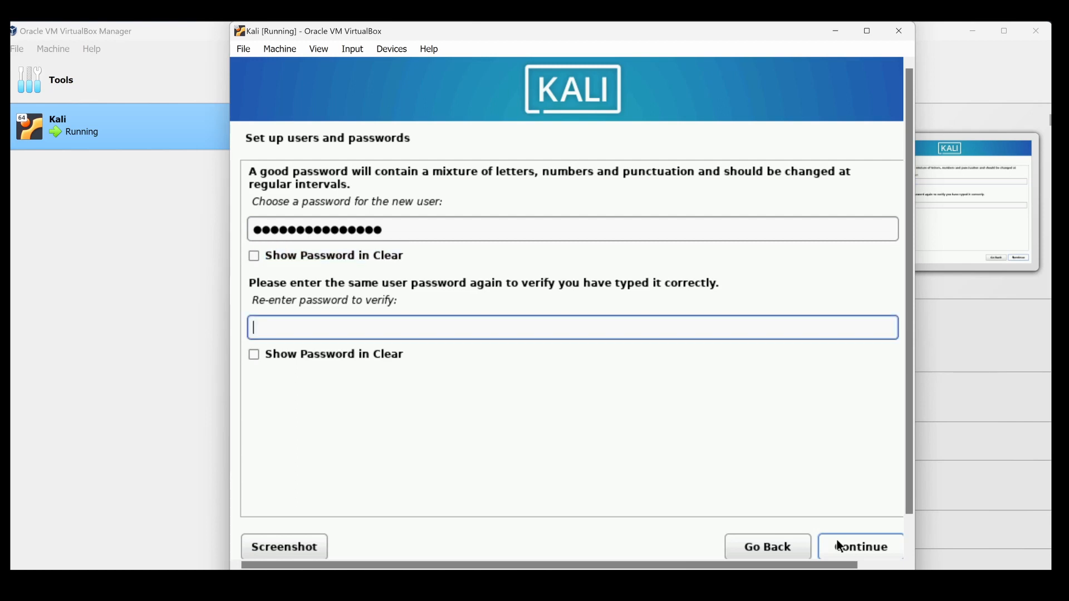
pyautogui.write('●●●●●●●●●●●')
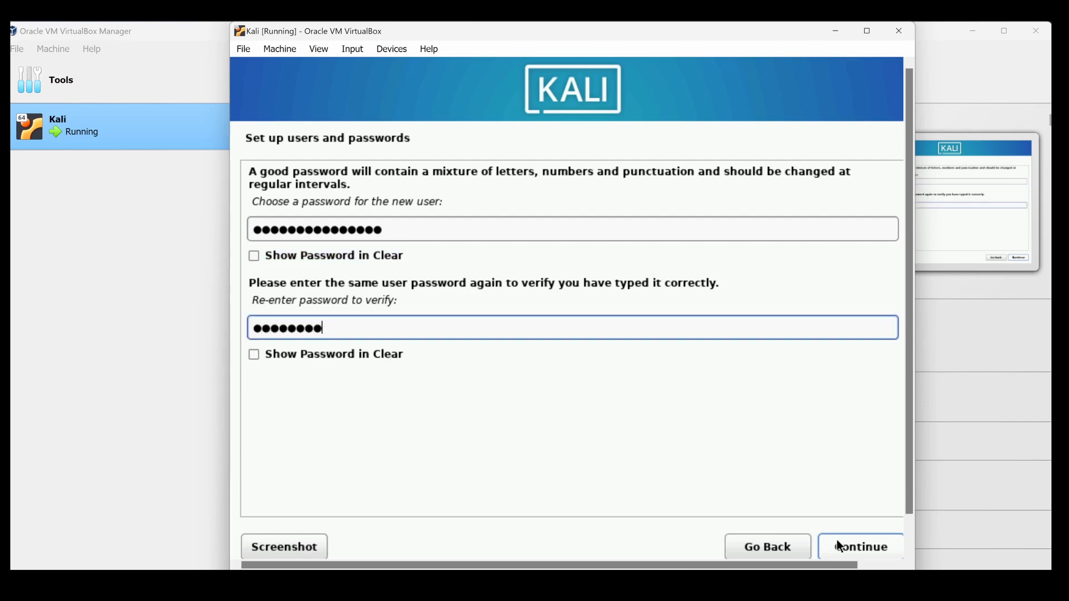
pyautogui.write('●●●●')
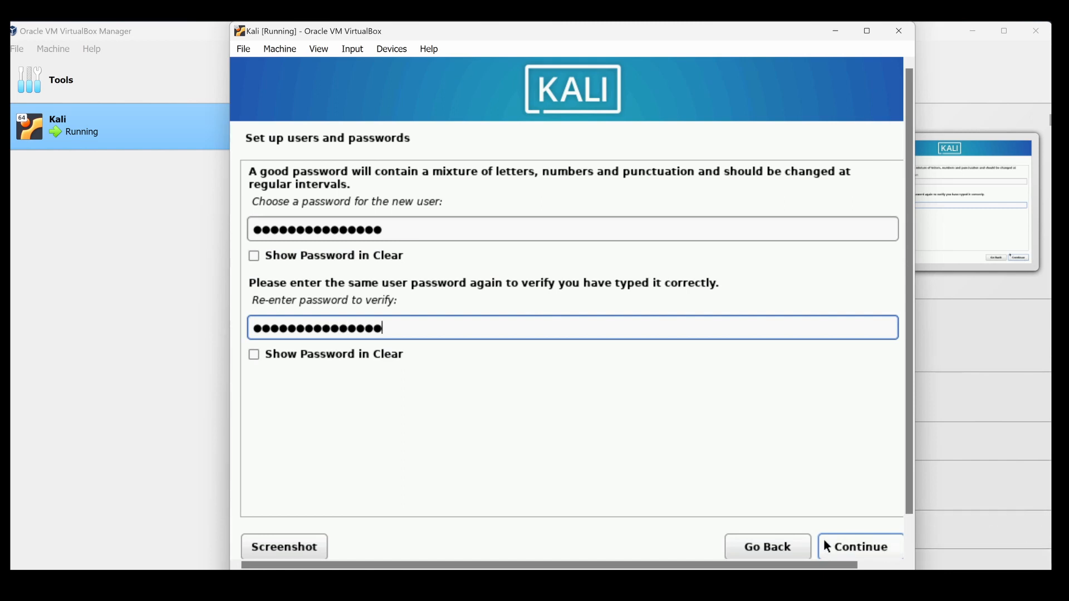
pyautogui.click(840, 547)
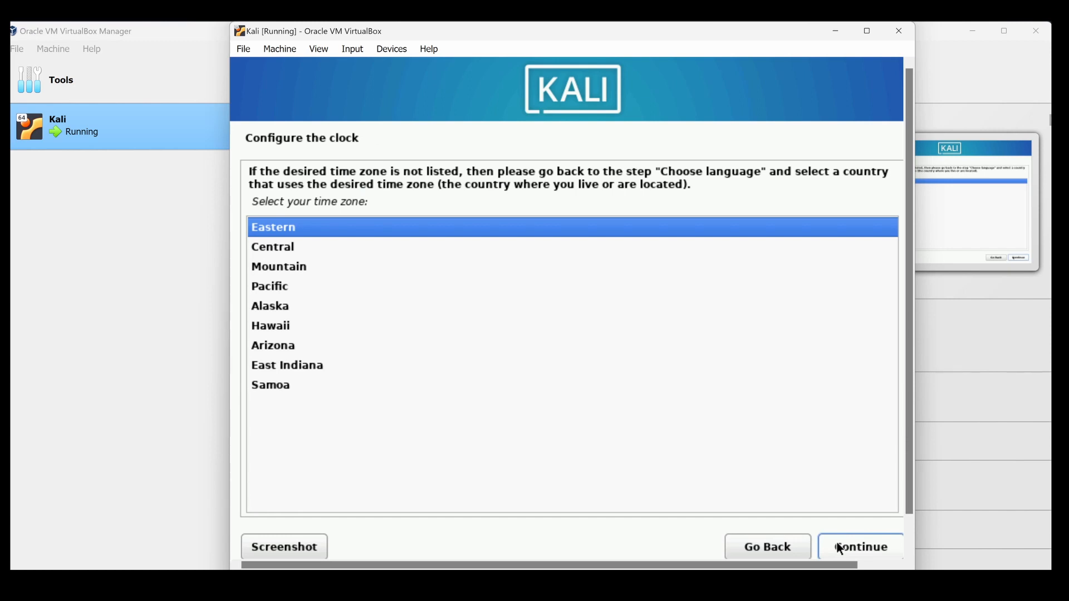
# Set the time zone to Eastern and choose guided partitioning of the entire VBOX disk with all files in one partition.
pyautogui.click(862, 548)
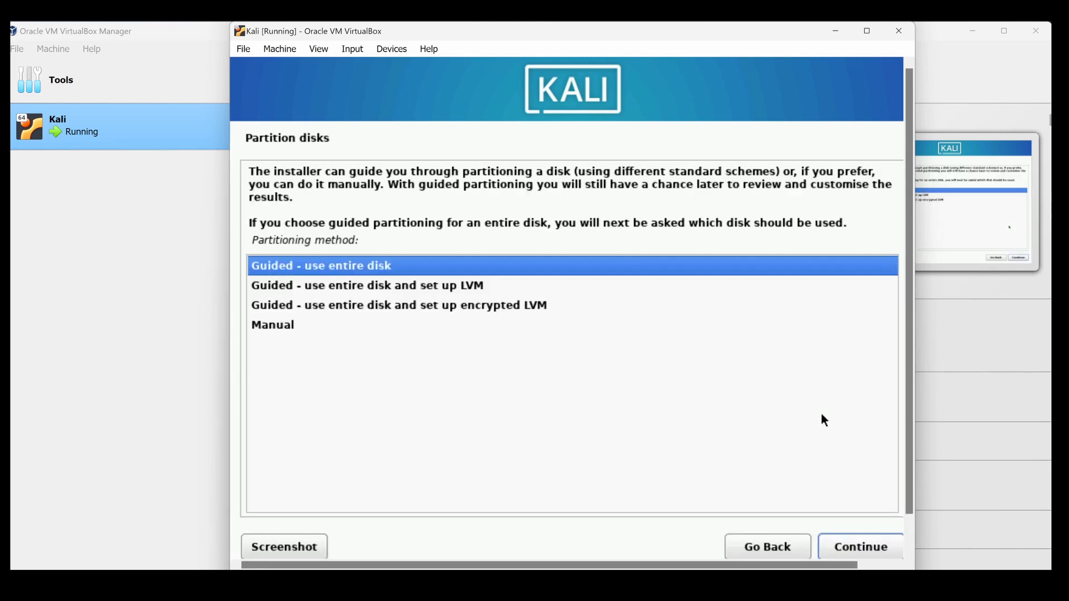
pyautogui.click(842, 552)
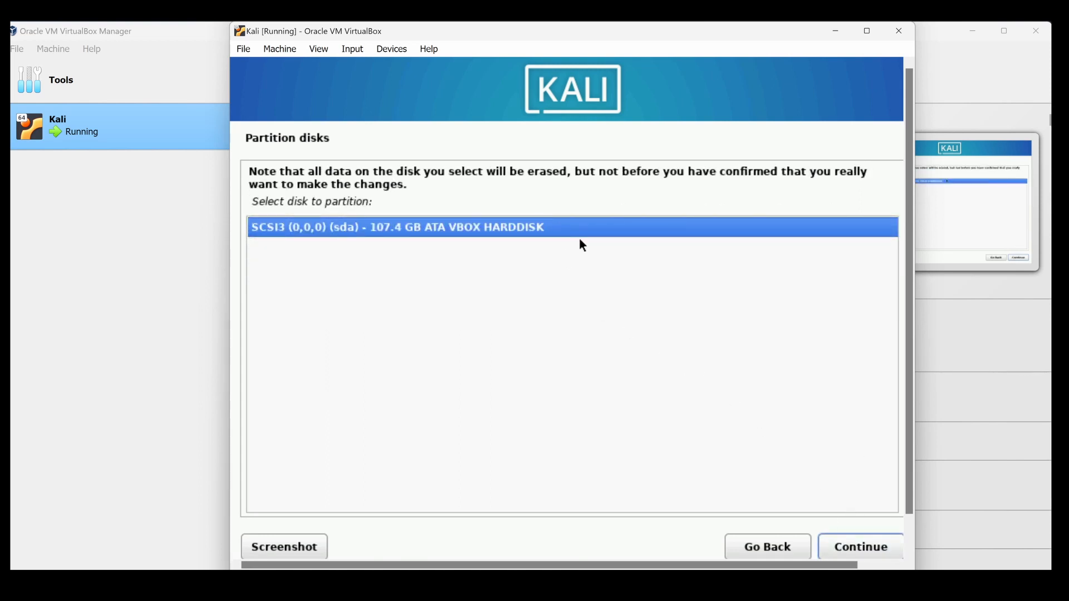
pyautogui.click(864, 548)
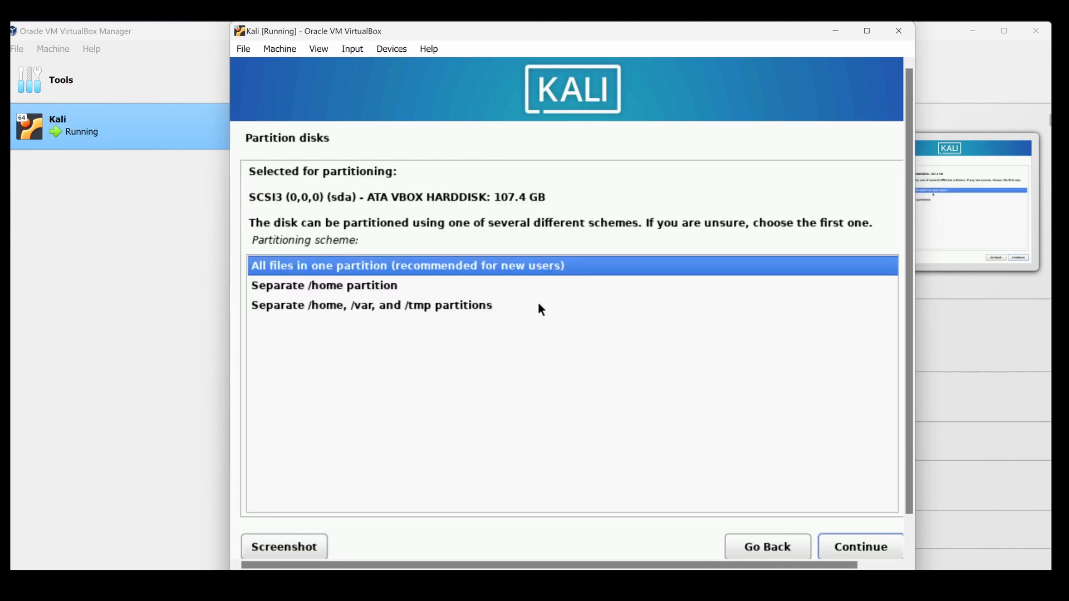
pyautogui.click(848, 550)
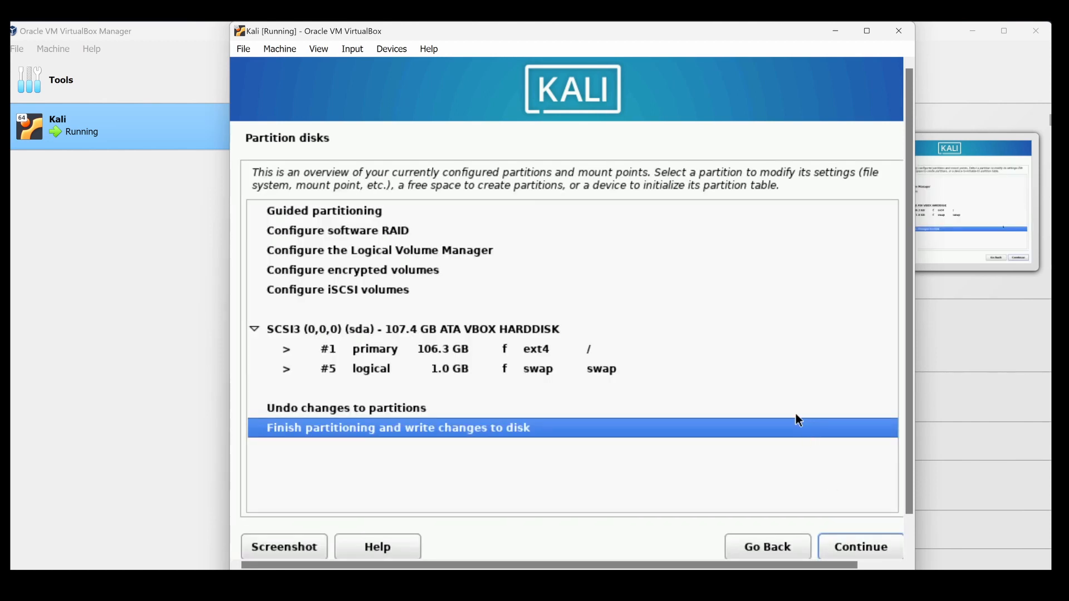
# Finish partitioning by writing the changes to disk, and install the default software selection with Xfce, top10 and default tools.
pyautogui.click(883, 543)
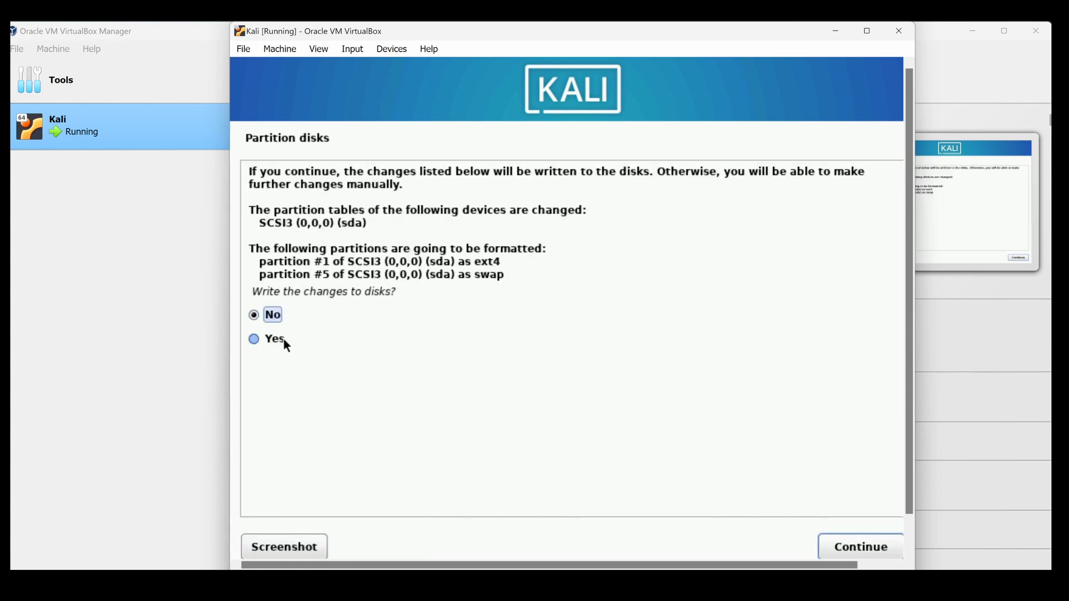
pyautogui.click(256, 346)
pyautogui.click(885, 547)
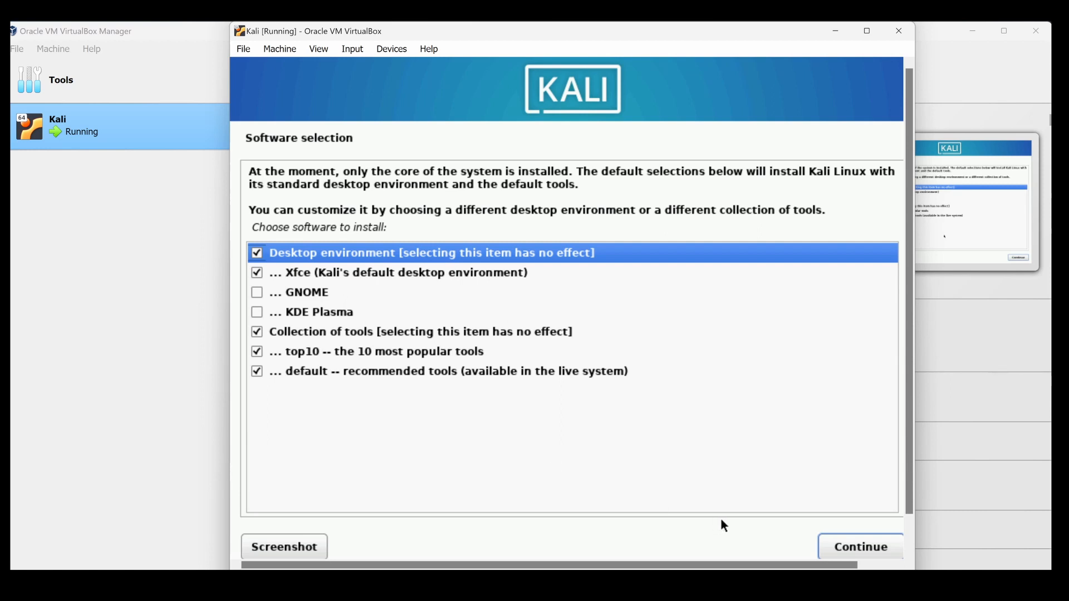
pyautogui.click(829, 546)
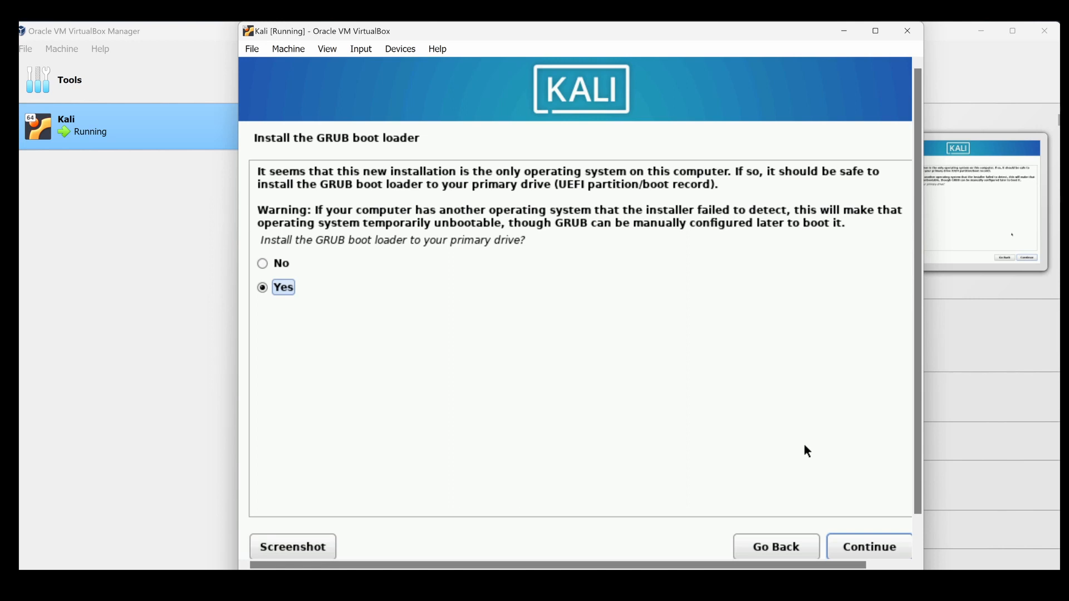
# Install the GRUB boot loader to the primary drive /dev/sda and reboot into the newly installed system.
pyautogui.click(863, 548)
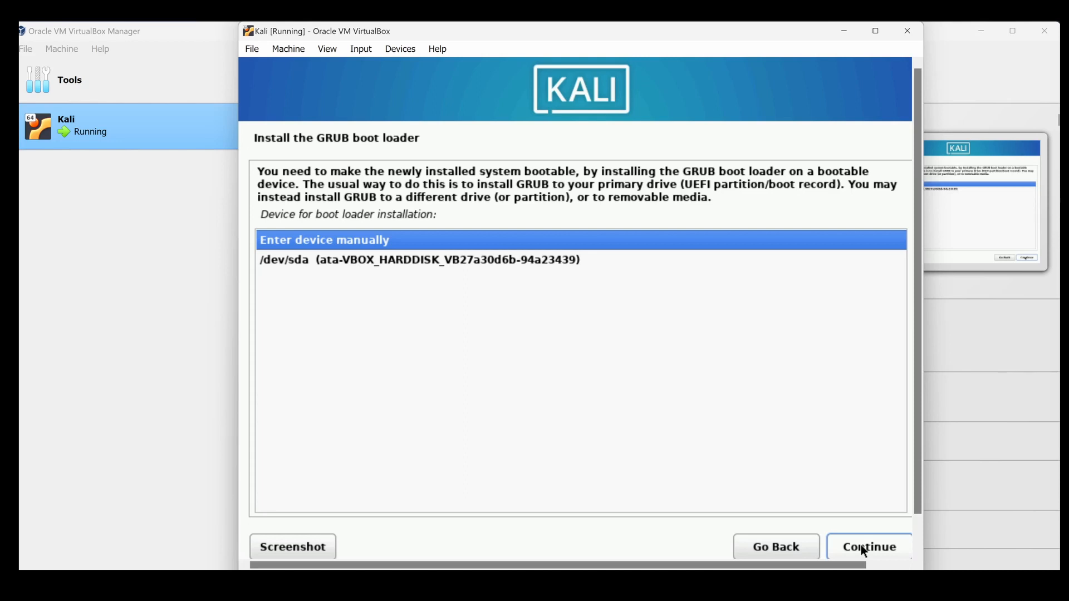
pyautogui.click(507, 263)
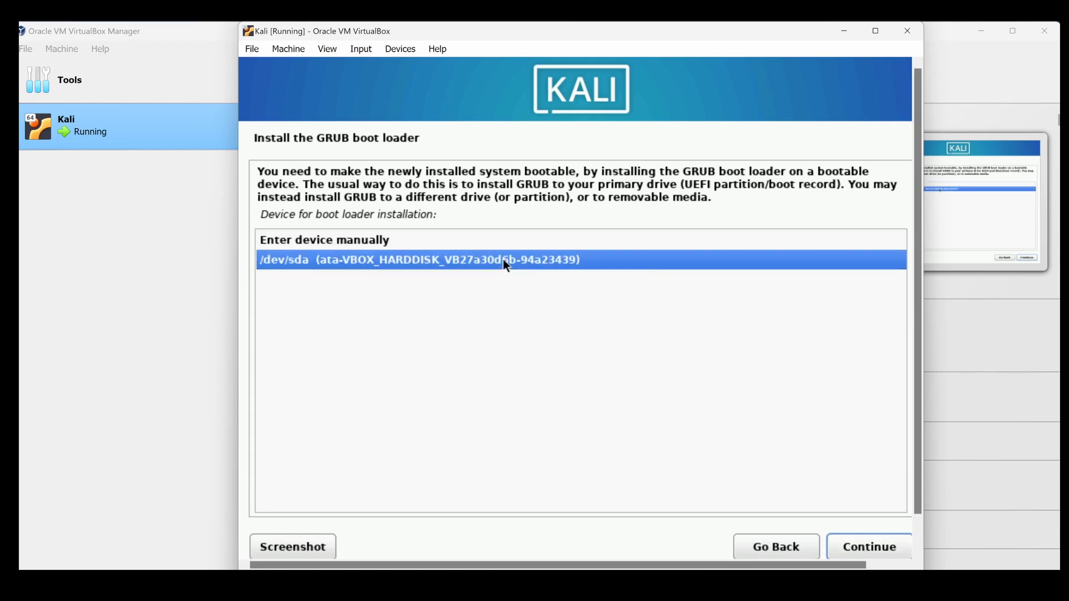
pyautogui.click(862, 545)
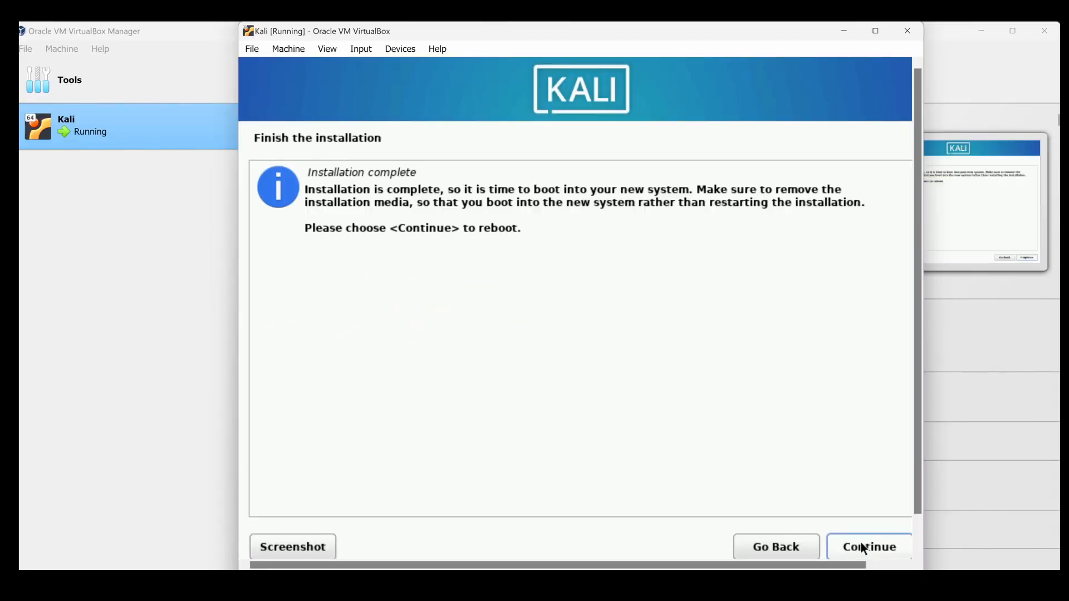
pyautogui.click(865, 548)
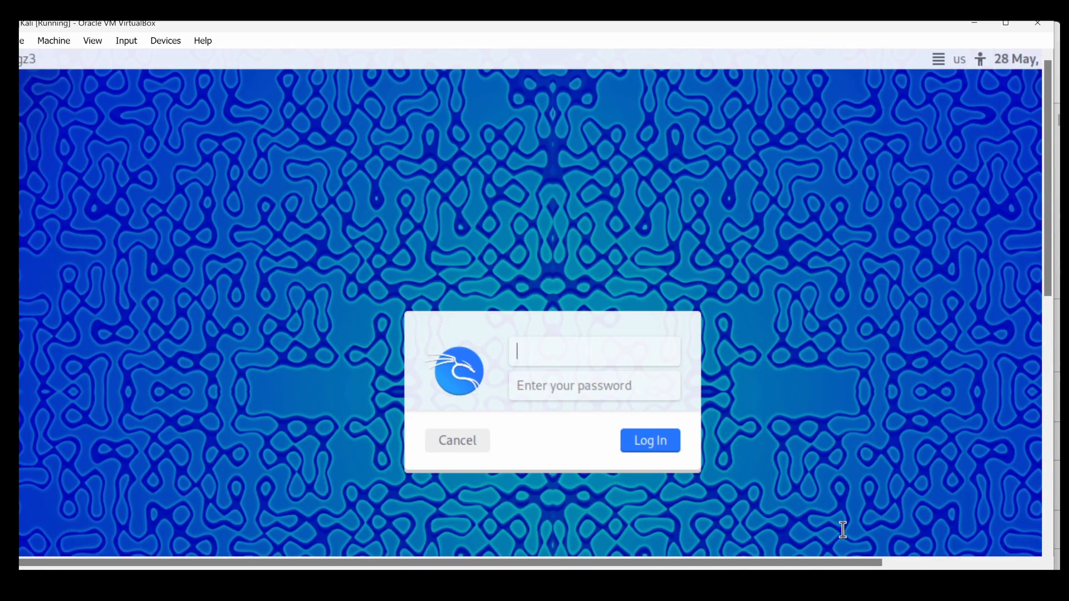
# Log in to the new Kali system as user dgz3 with the account password.
pyautogui.write('dgz3')
pyautogui.press('Tab')
pyautogui.write('d')
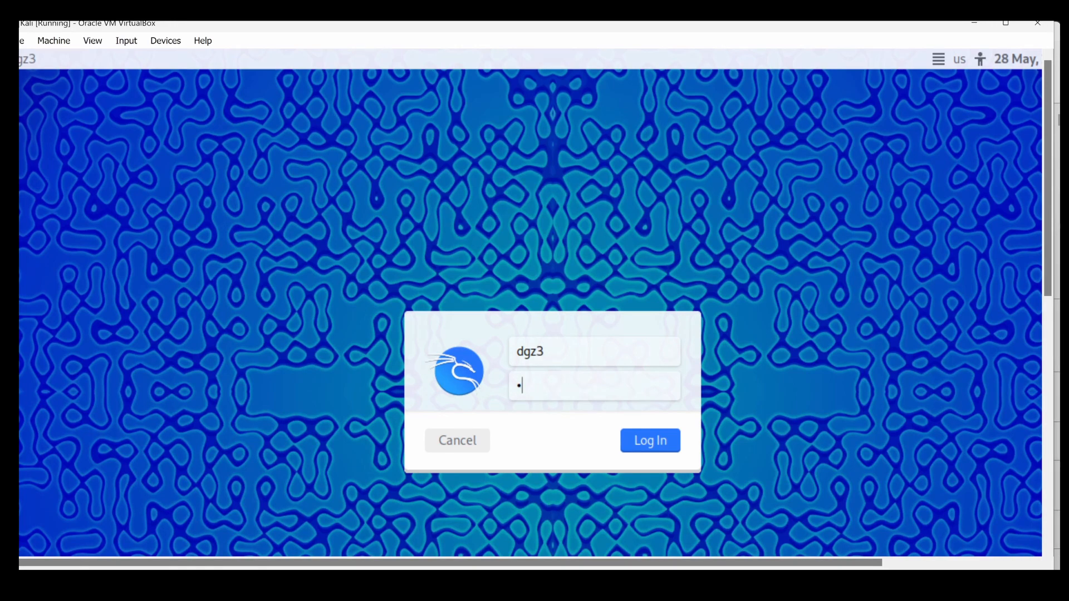
pyautogui.write('••••••••')
pyautogui.press('Return')
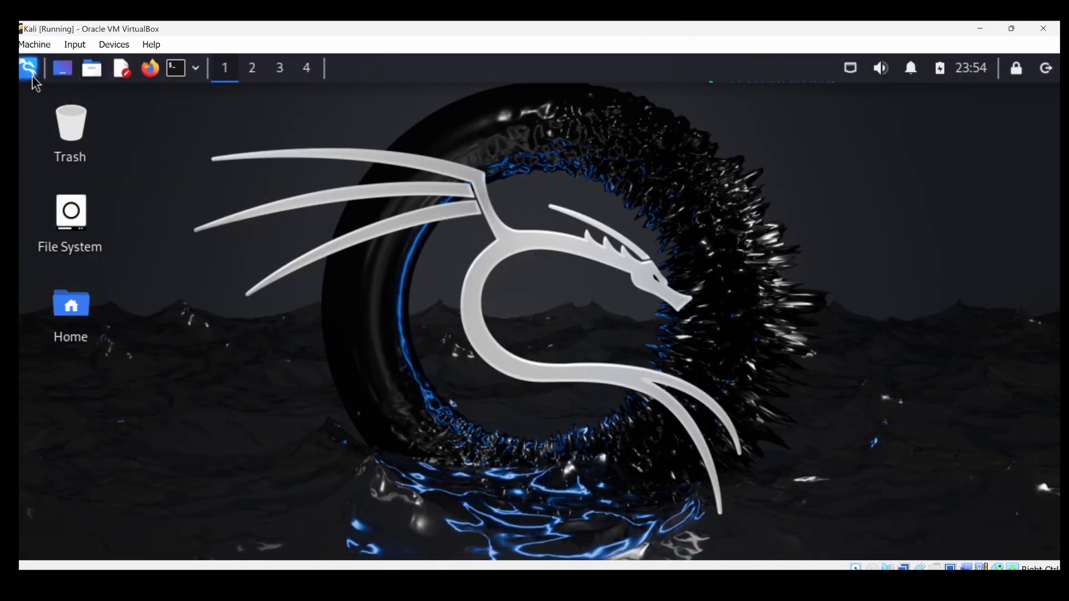
# Look through the complete alphabetical list of all applications and security tools installed in Kali.
pyautogui.click(30, 75)
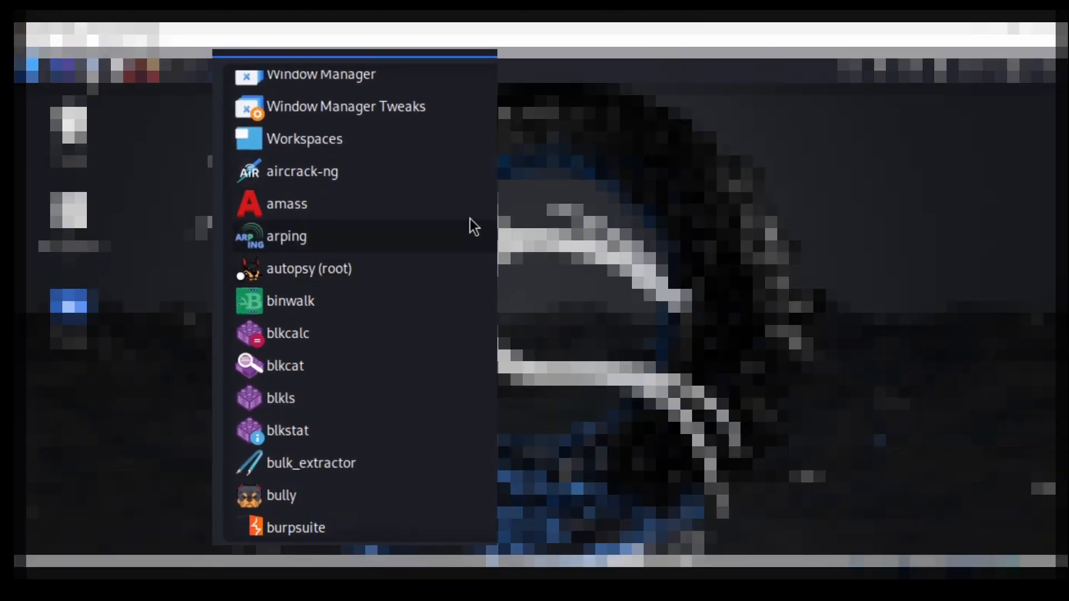
pyautogui.scroll(-5, 480, 172)
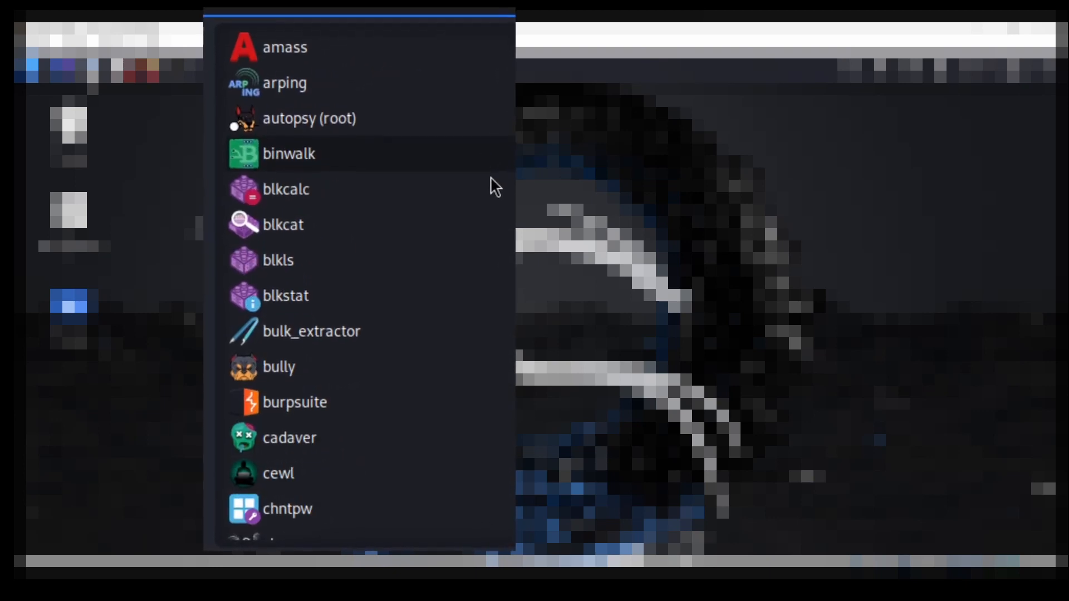
pyautogui.scroll(-3, 496, 169)
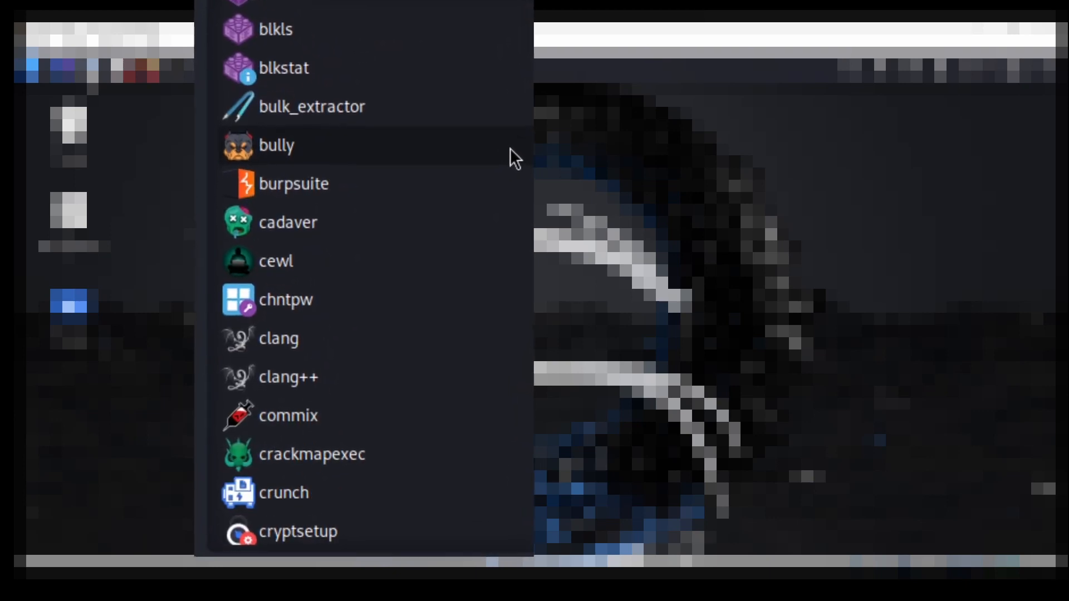
pyautogui.scroll(-4, 513, 141)
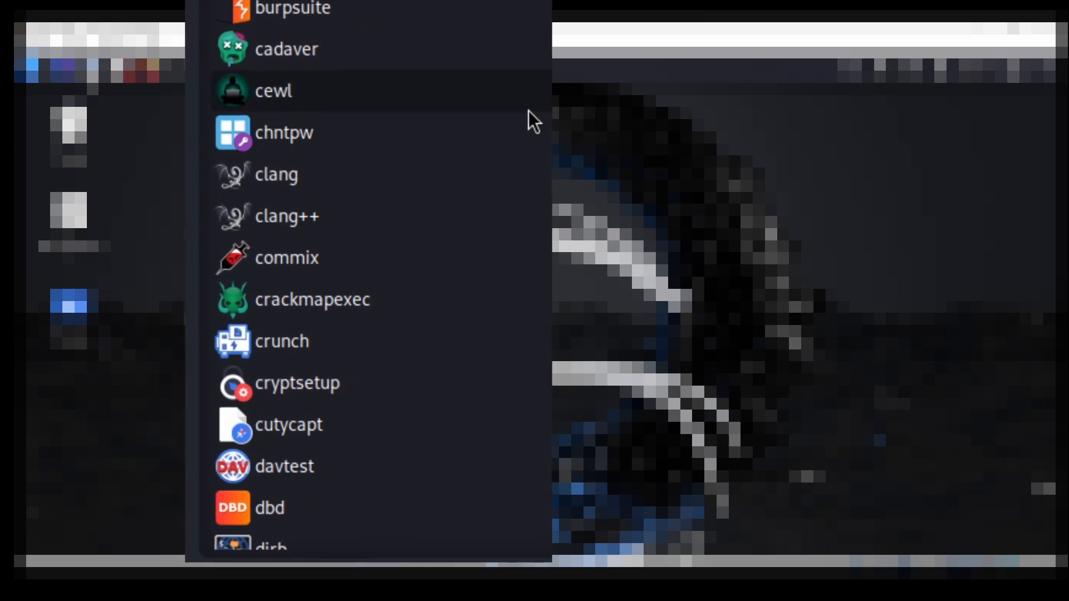
pyautogui.scroll(-4, 536, 97)
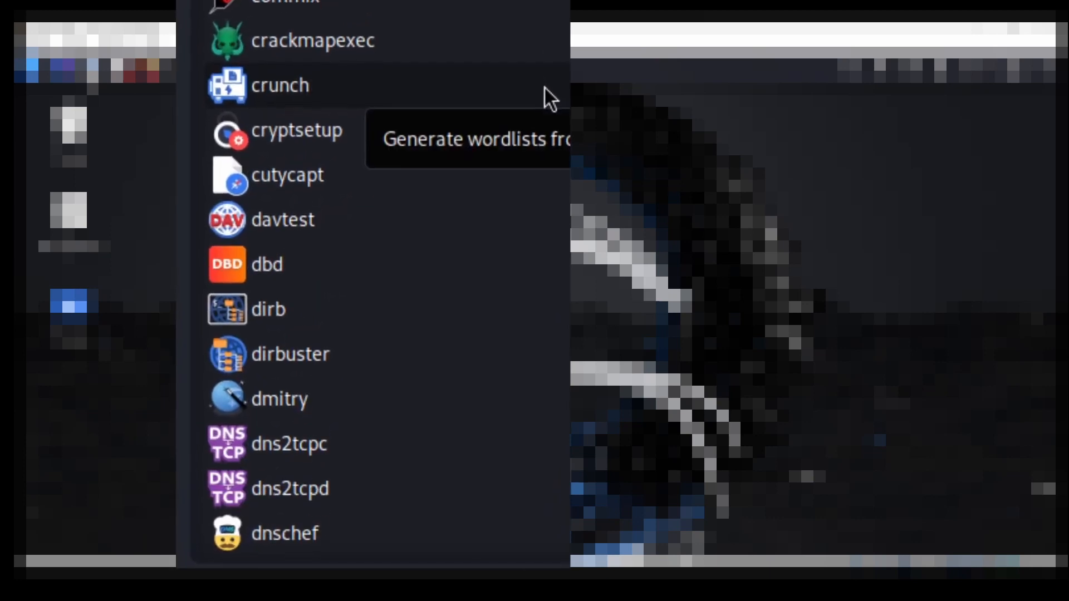
pyautogui.scroll(-5, 548, 79)
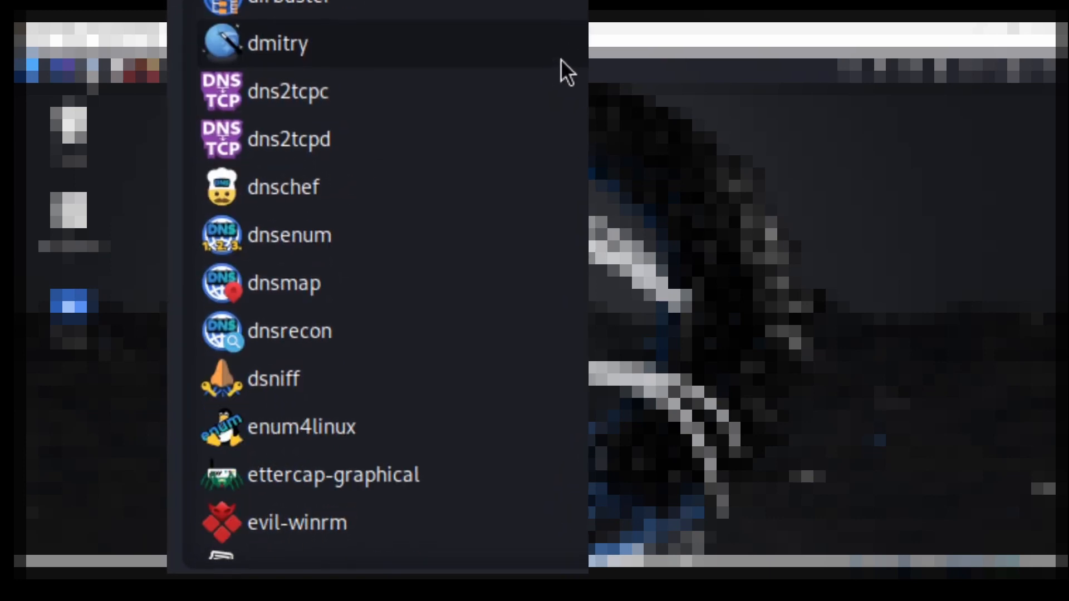
pyautogui.scroll(-6, 569, 52)
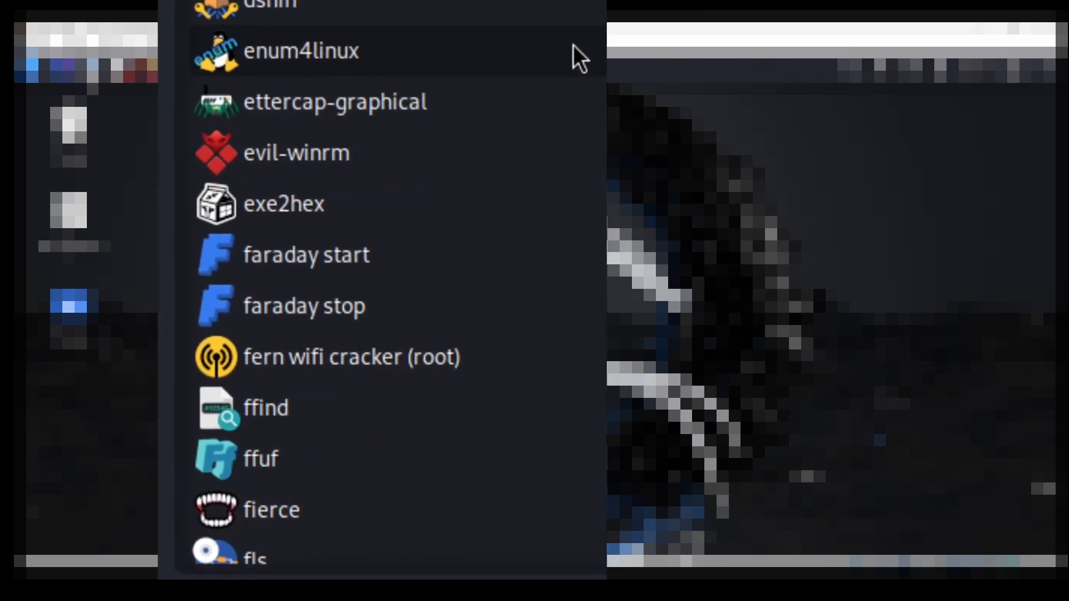
pyautogui.scroll(-7, 577, 38)
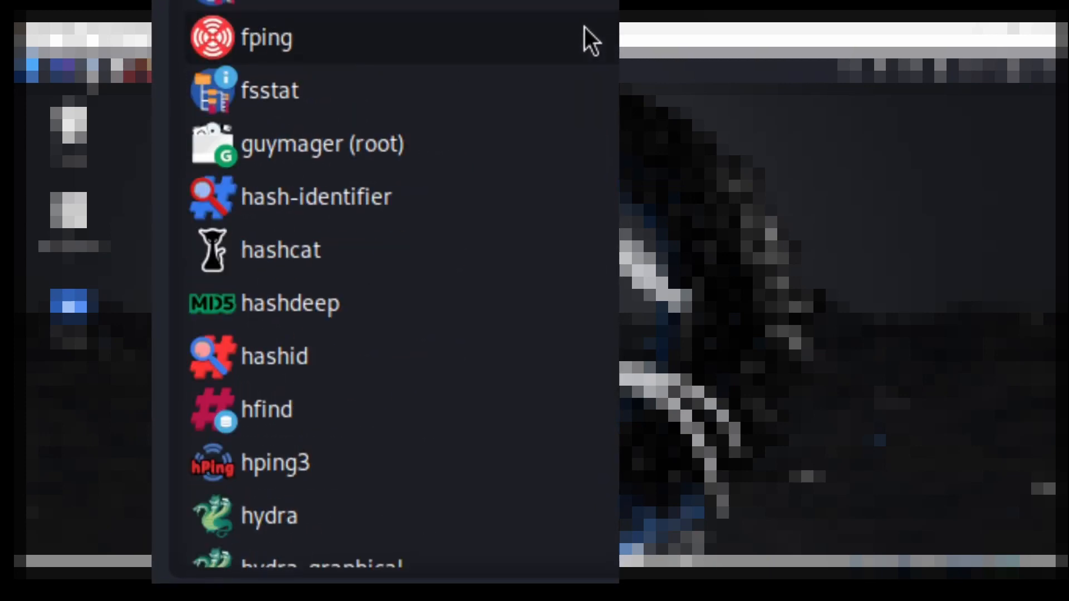
pyautogui.scroll(-2, 584, 28)
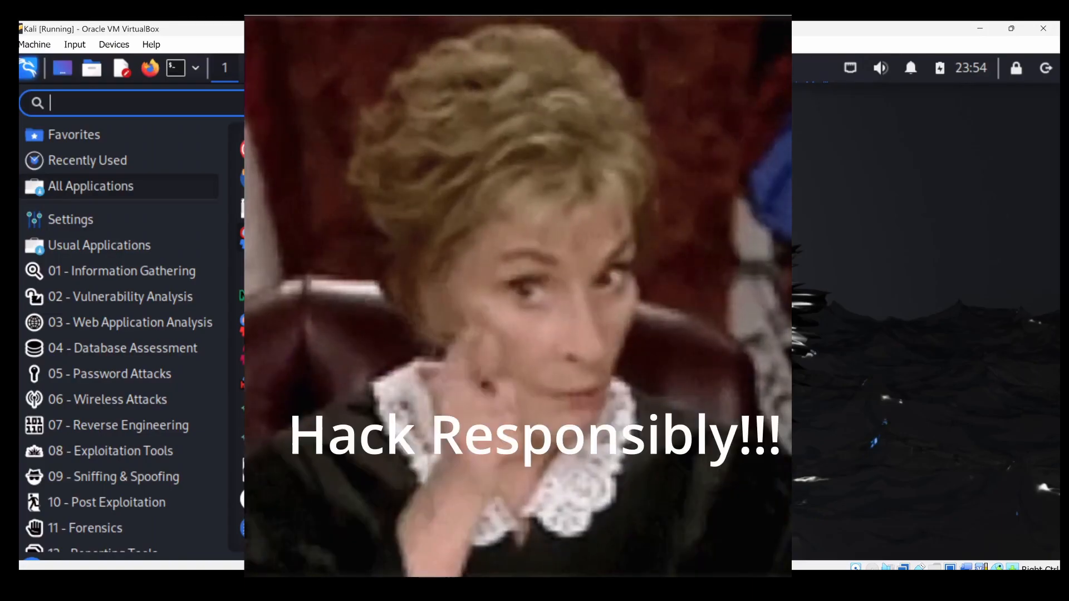
pyautogui.scroll(-10, 440, 384)
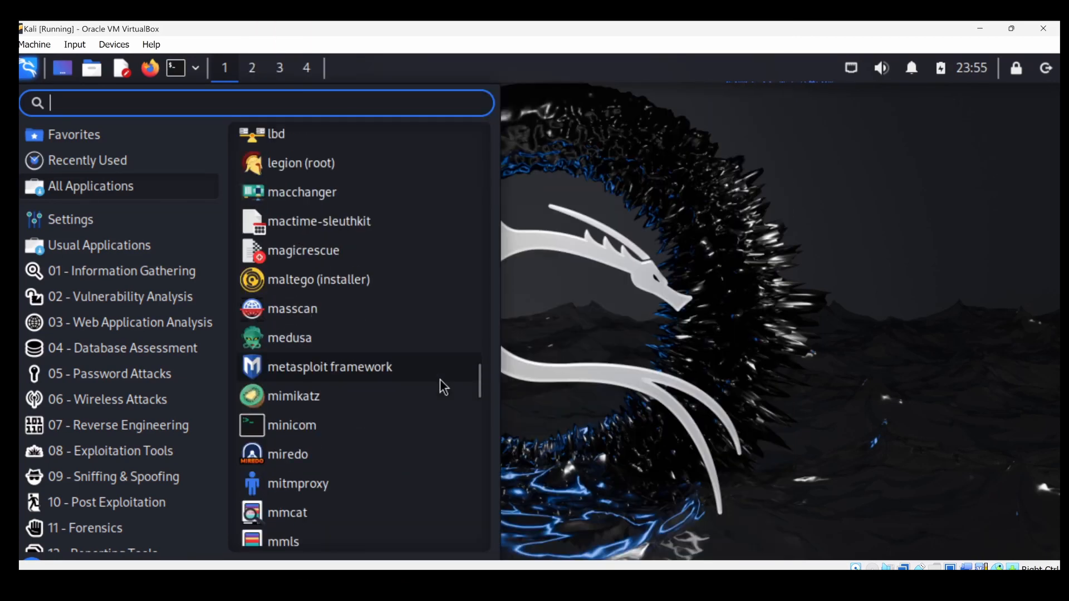
pyautogui.scroll(-10, 444, 386)
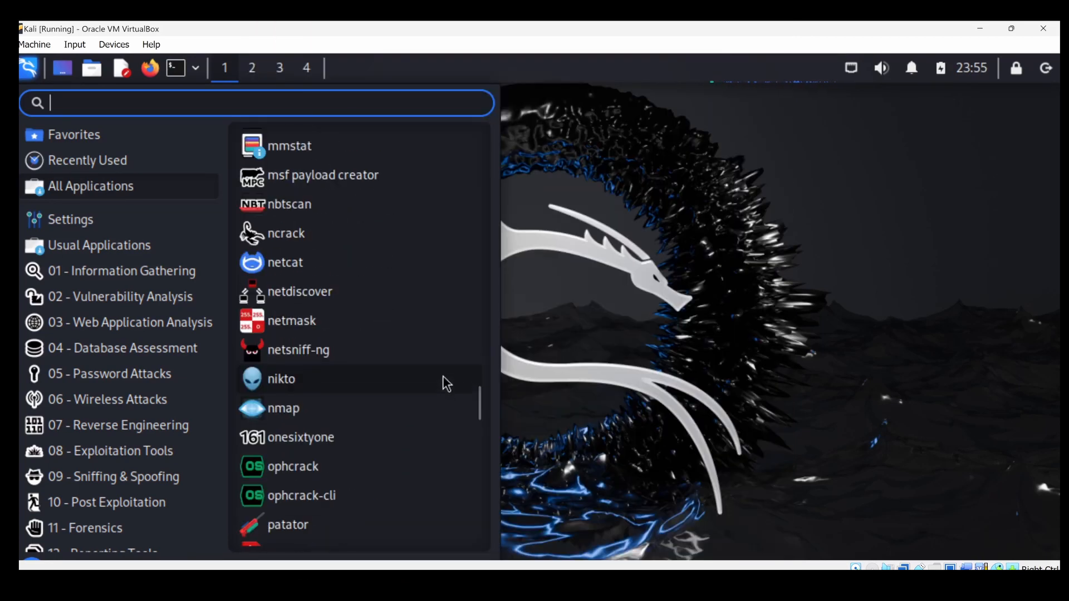
pyautogui.scroll(-9, 448, 382)
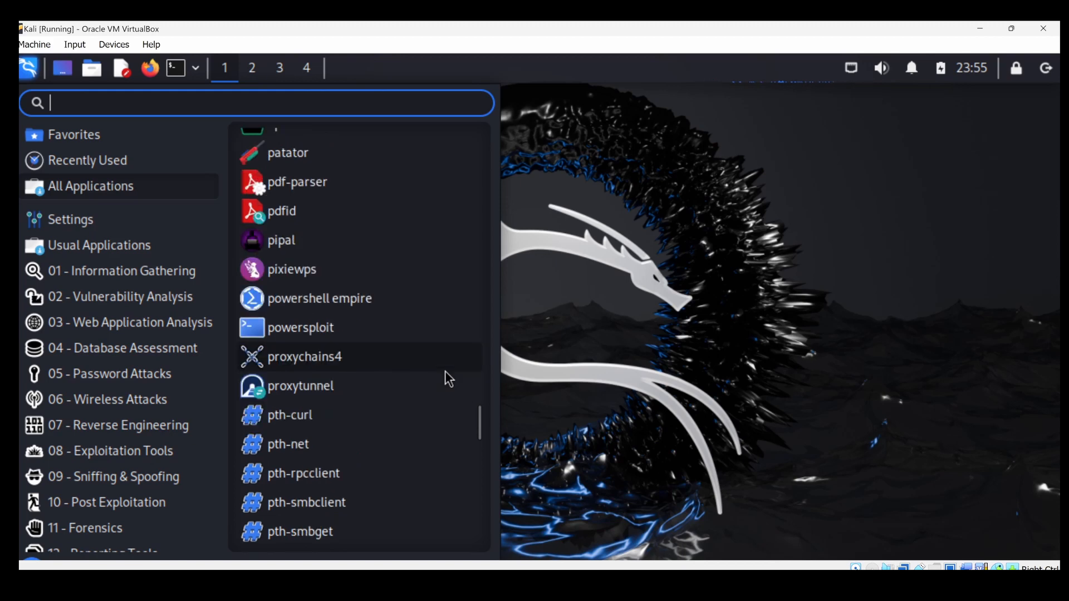
pyautogui.scroll(-10, 450, 380)
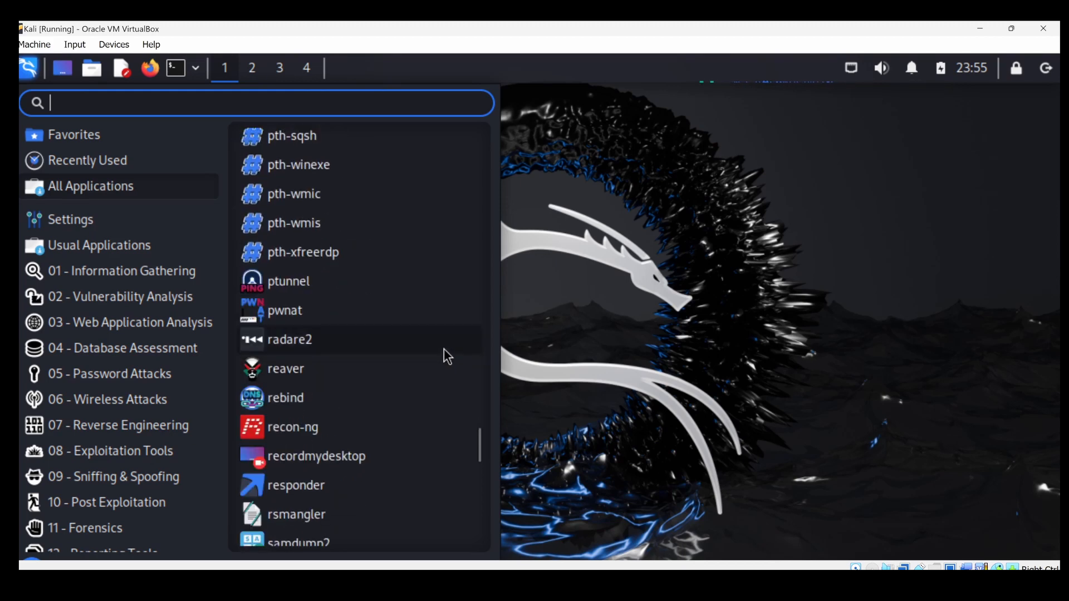
pyautogui.scroll(-10, 451, 362)
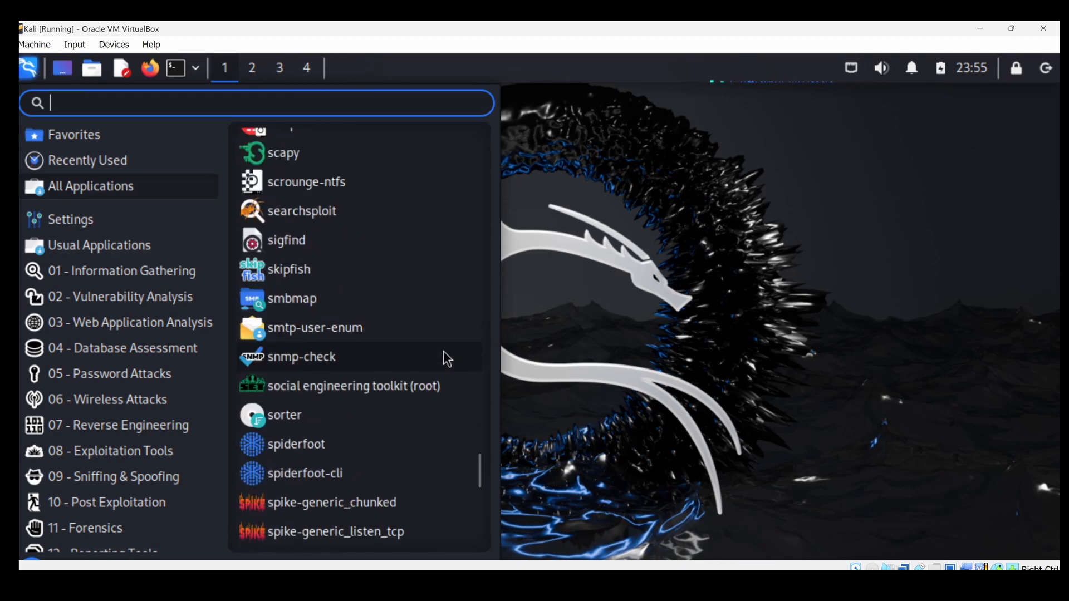
pyautogui.scroll(-9, 453, 370)
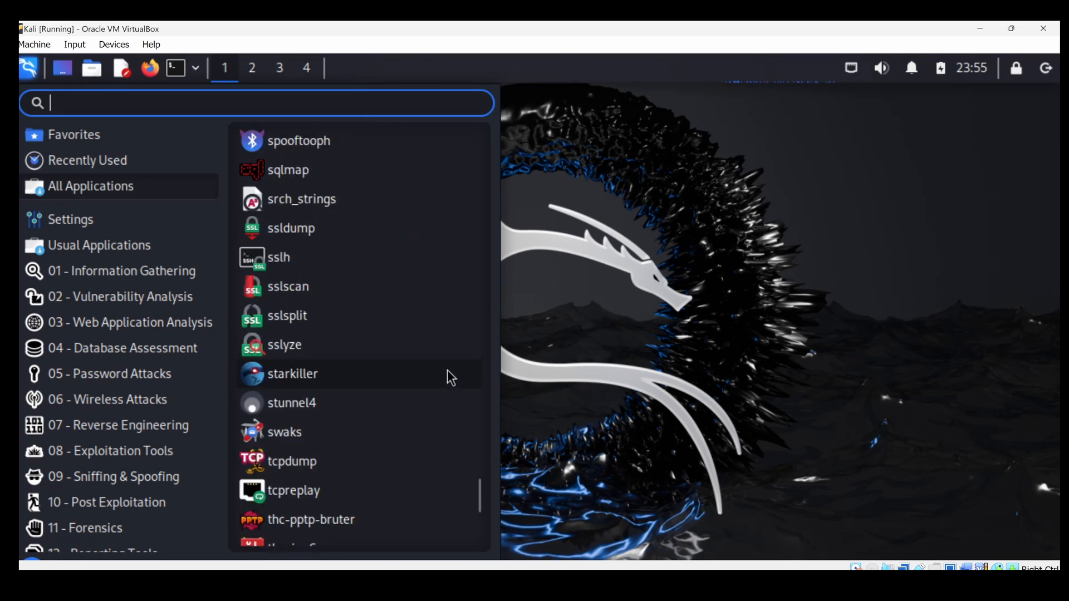
pyautogui.scroll(-10, 449, 375)
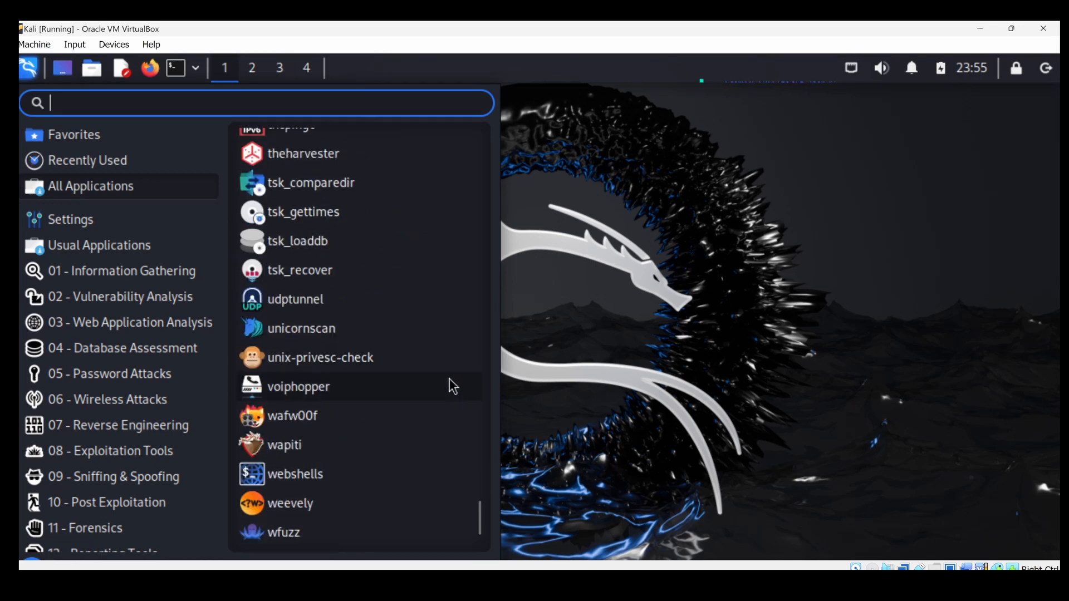